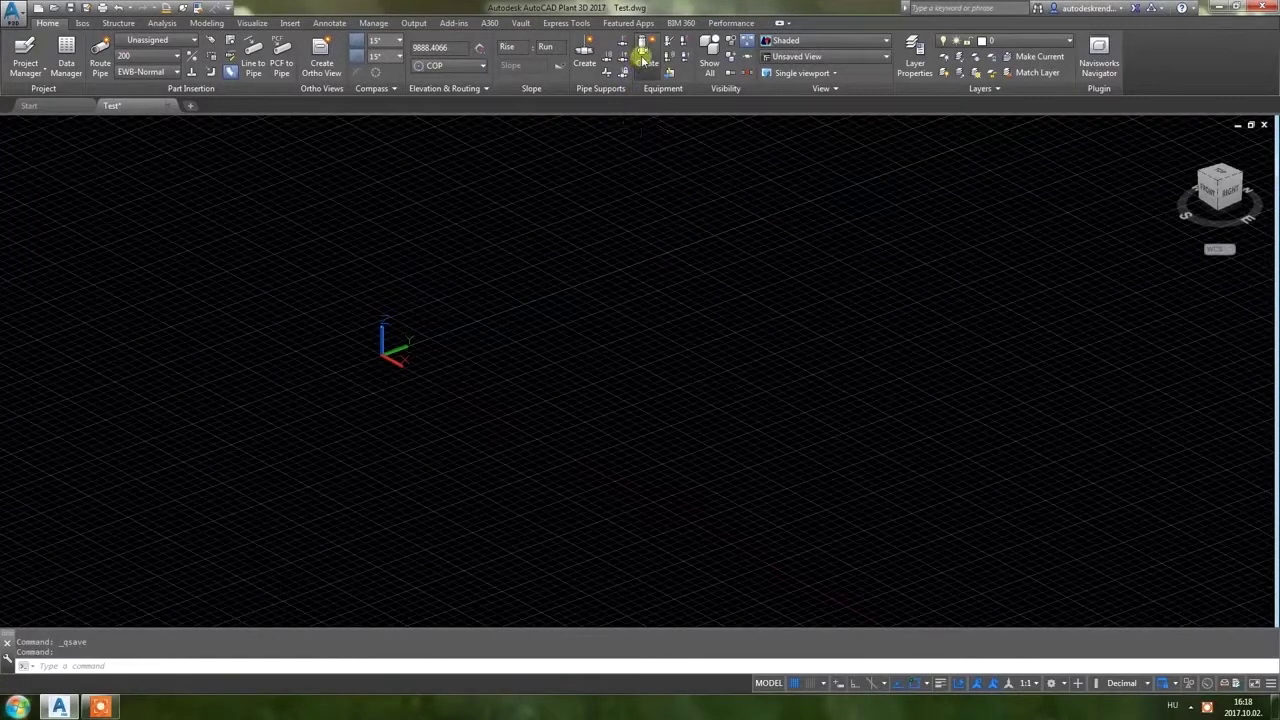
Open the Create Equipment dialog from the Home tab's Equipment panel.
left_click(645, 50)
Choose the Conveyors CableTrayWye type, change TY to 1, and create it.
left_click(283, 288)
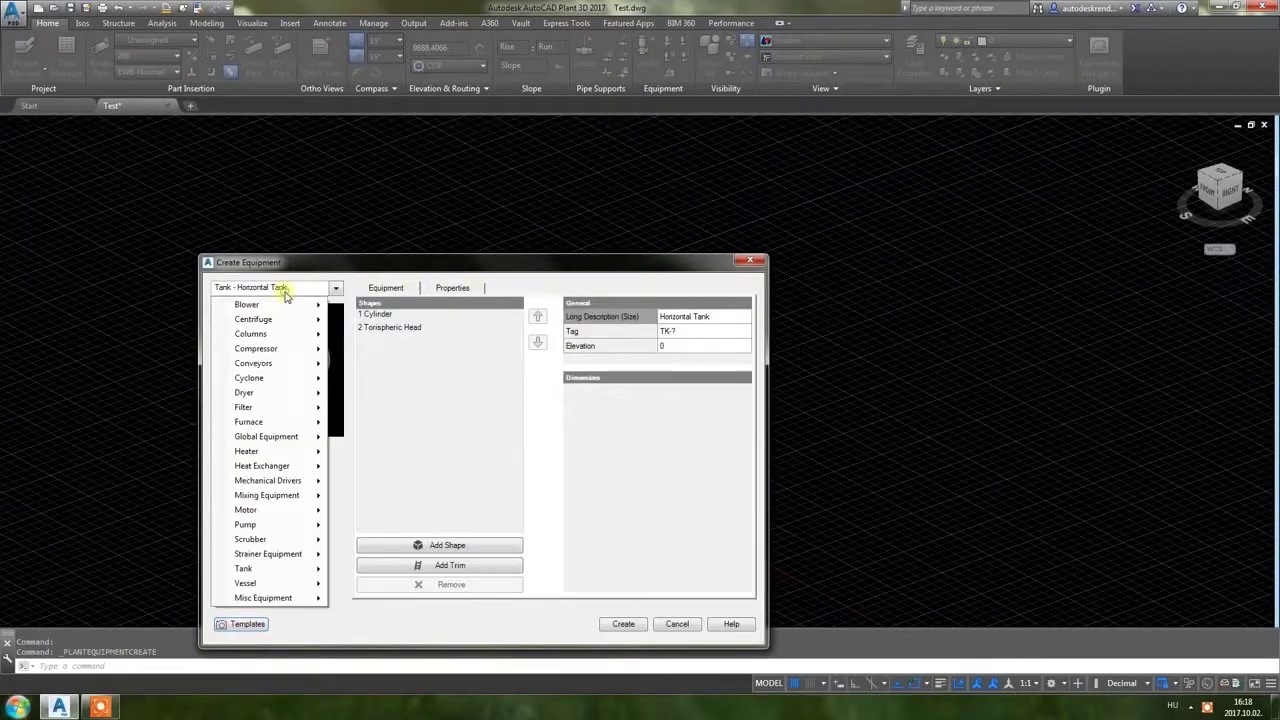
mouse_move(284, 367)
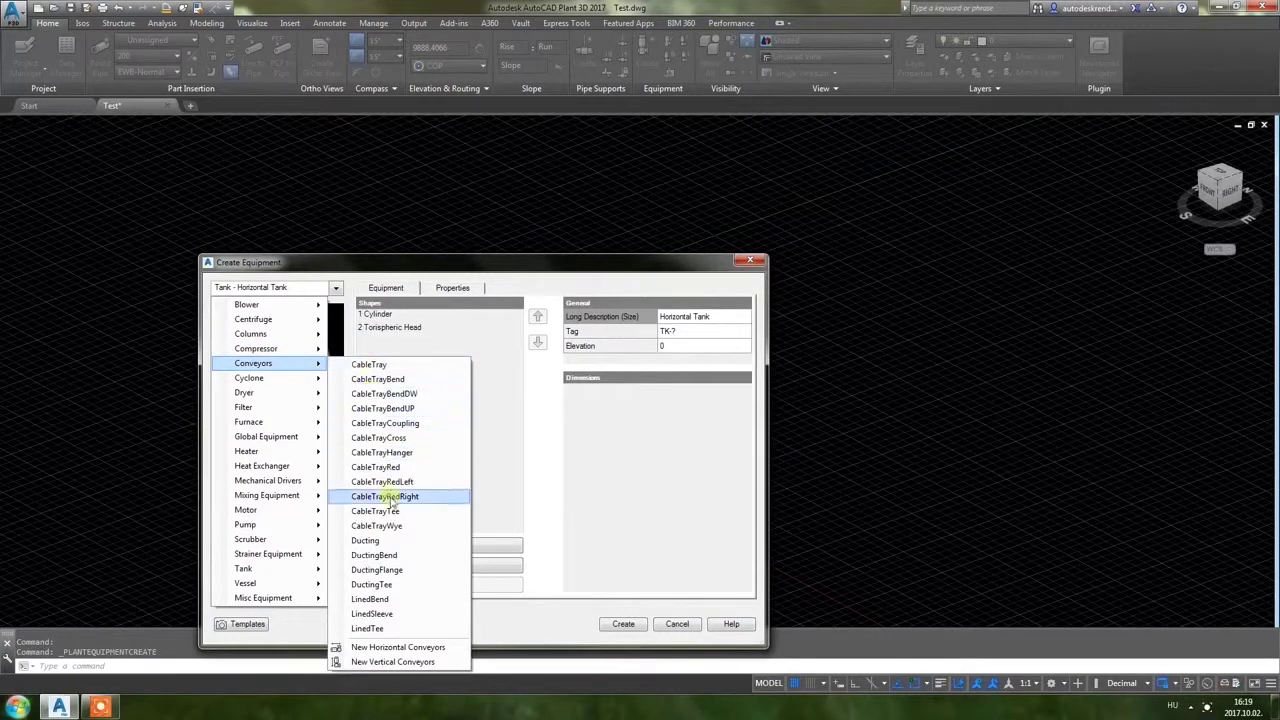
left_click(397, 527)
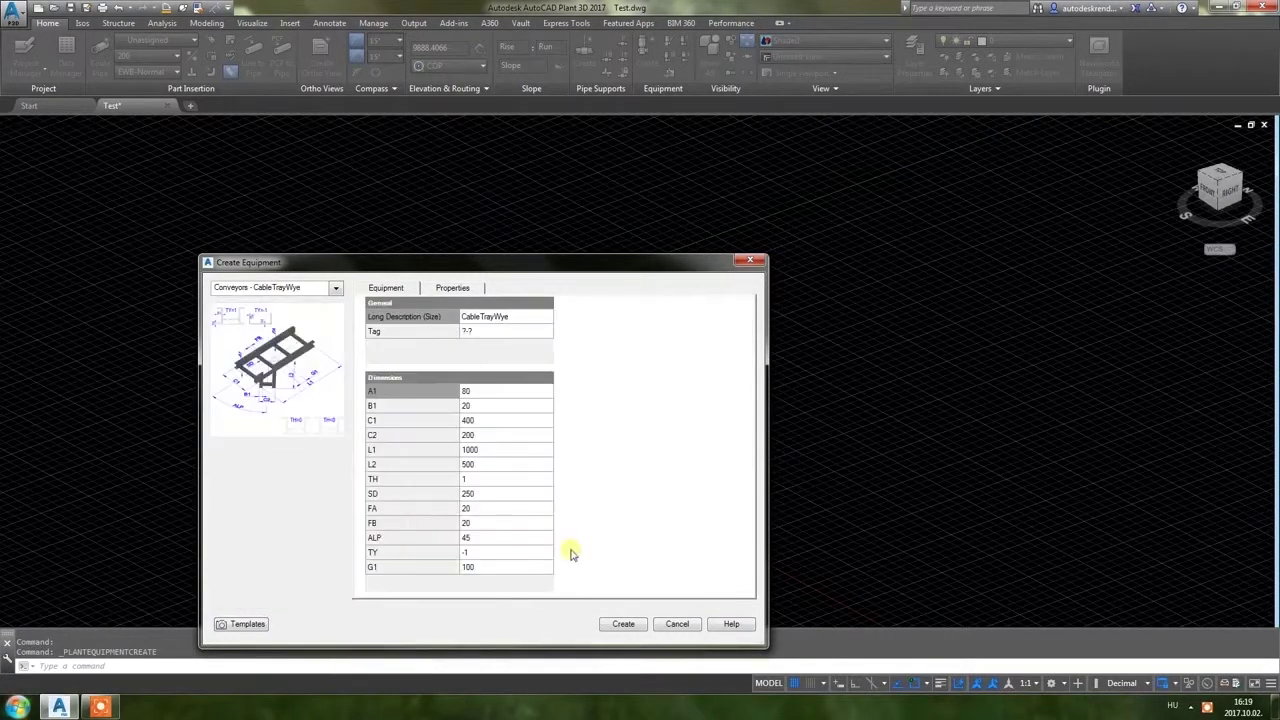
left_click(496, 554)
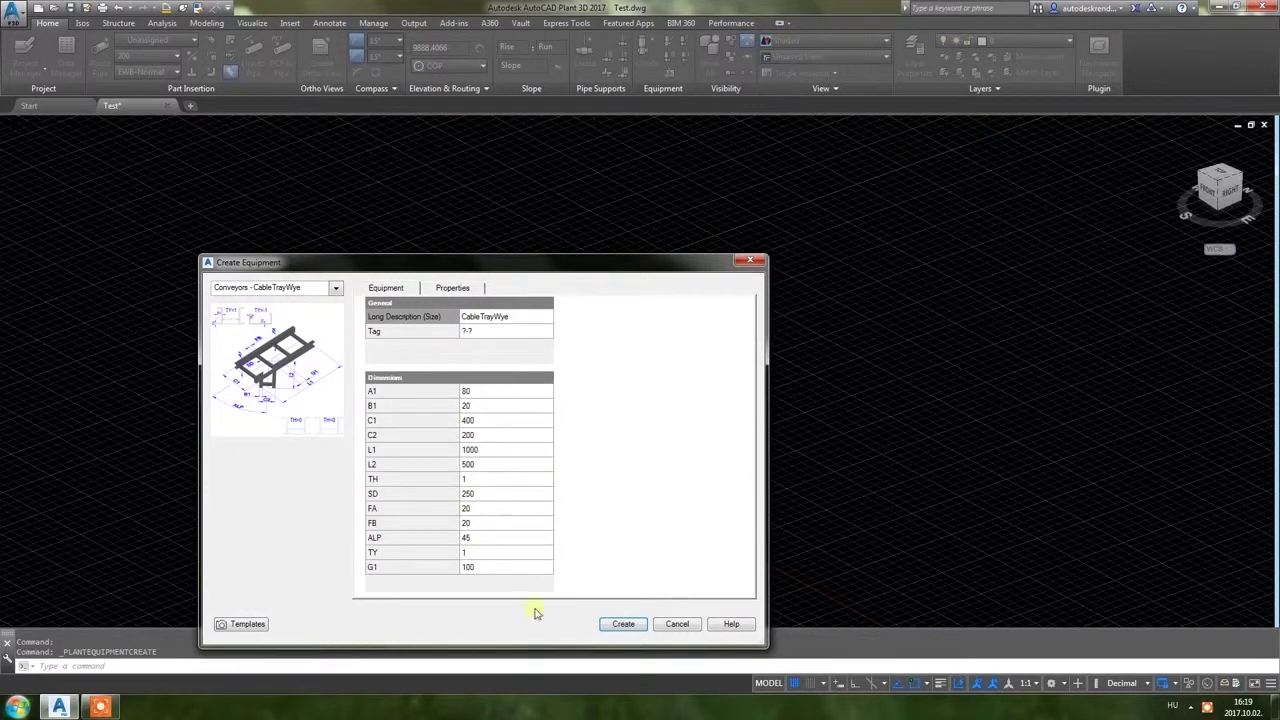
left_click(614, 624)
Insert the cable tray wye at 0,0 with an Ortho-constrained rotation.
scroll(563, 383, "down", 5)
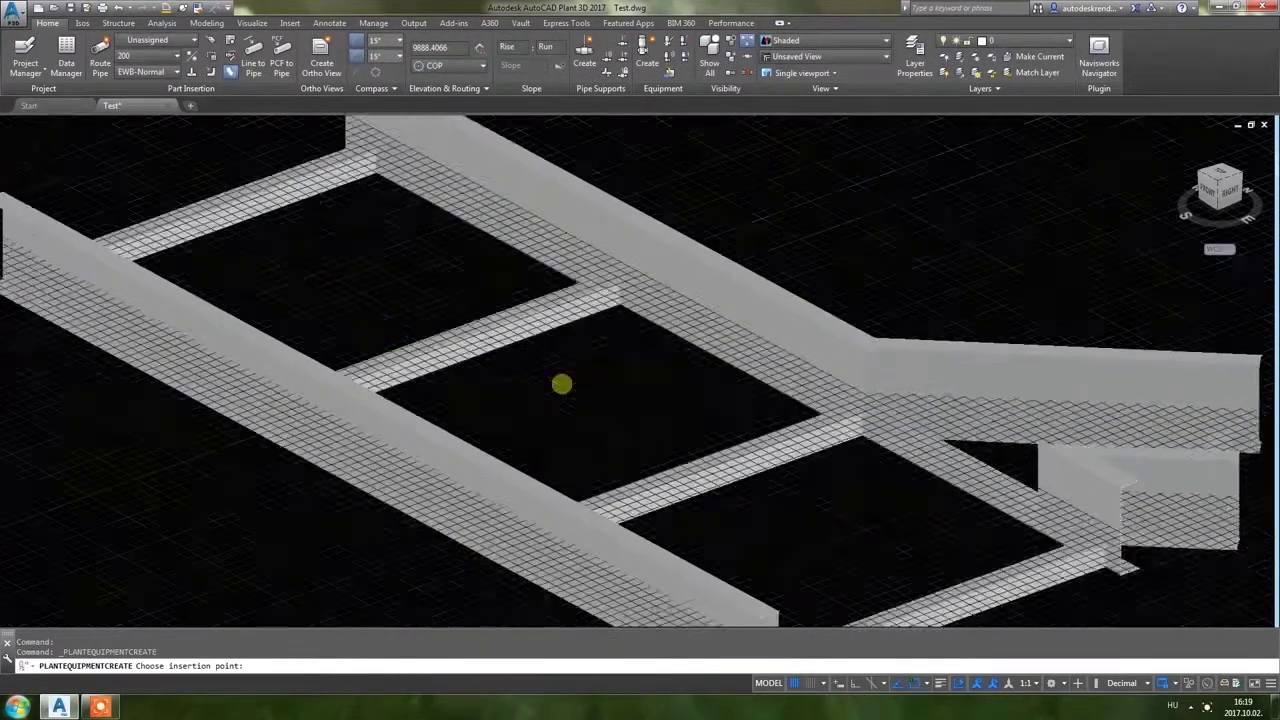
middle_click_drag(503, 370, 497, 370)
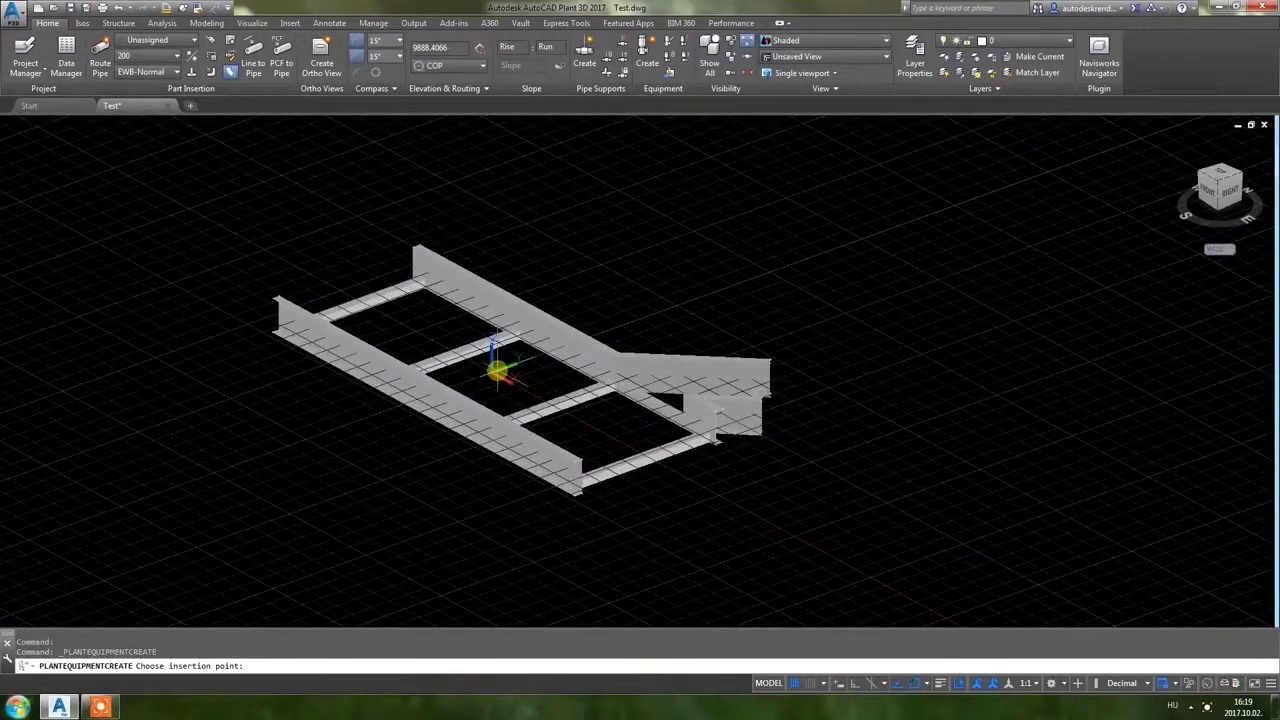
type("0,0")
key("Return")
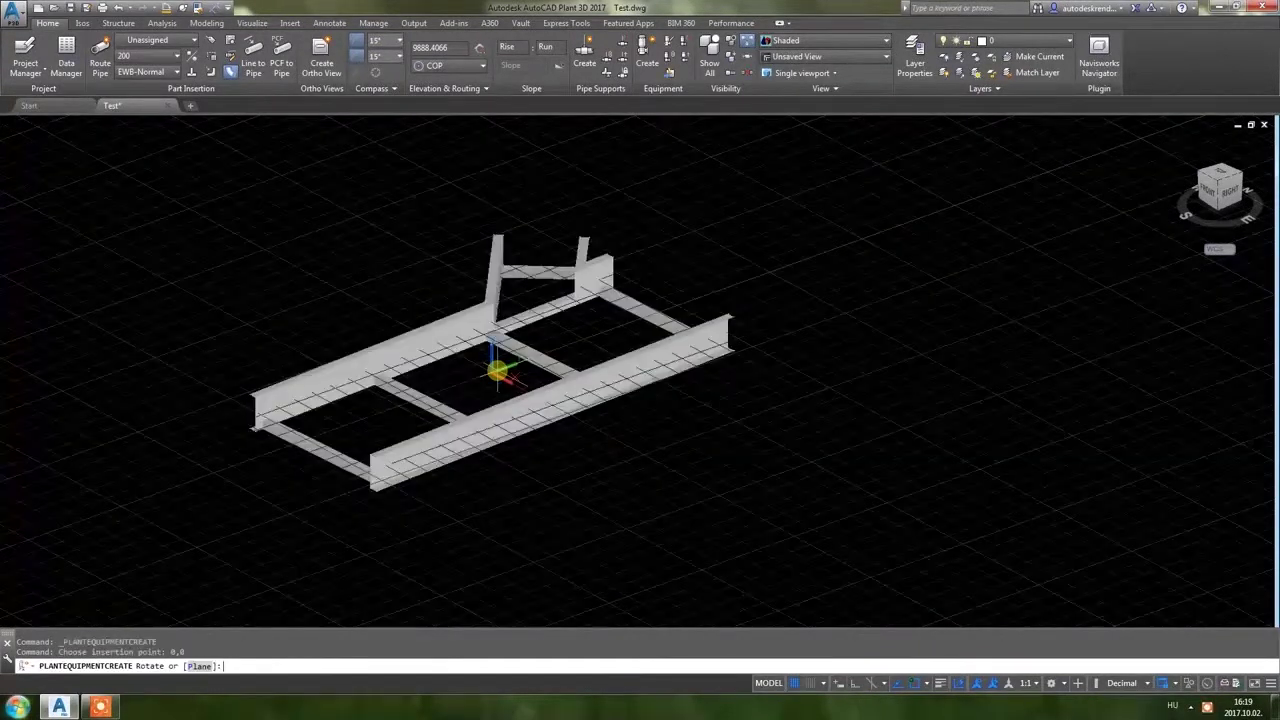
key("F8")
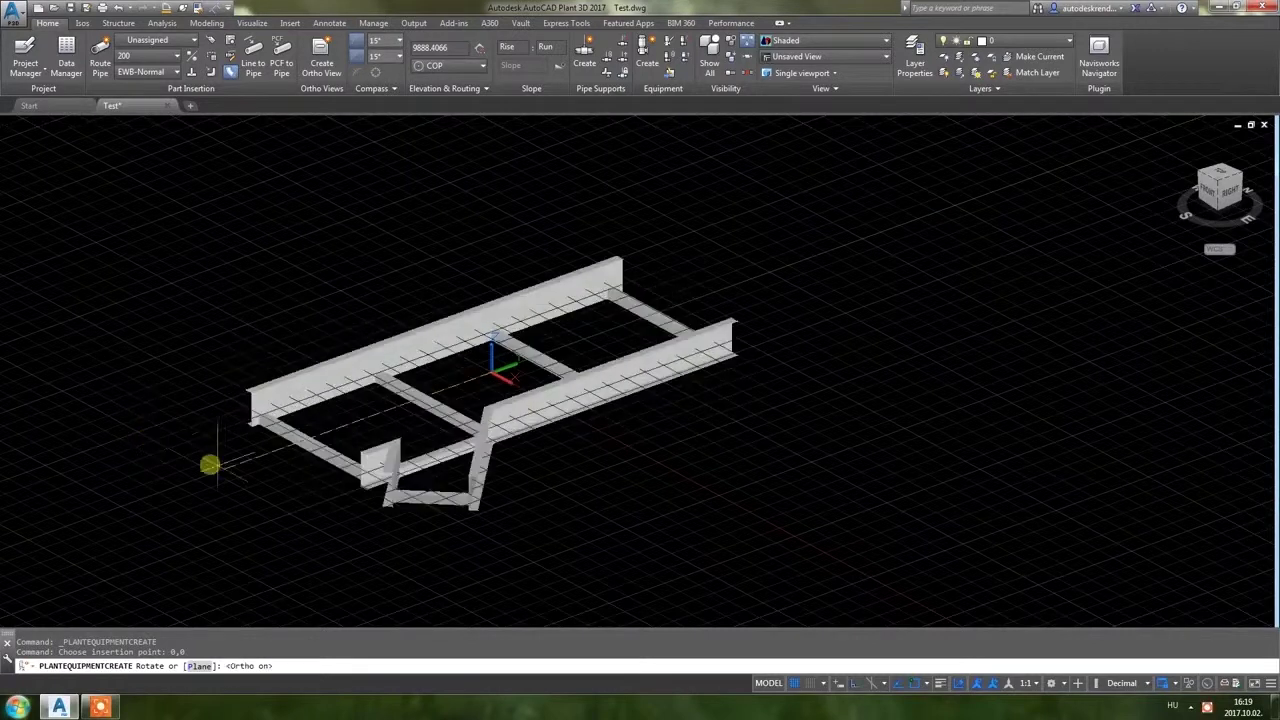
left_click(452, 374)
Orbit to view the placed wye, then select it and bring up its context menu.
middle_click_drag(571, 356, 600, 349, "shift")
scroll(600, 363, "down", 3)
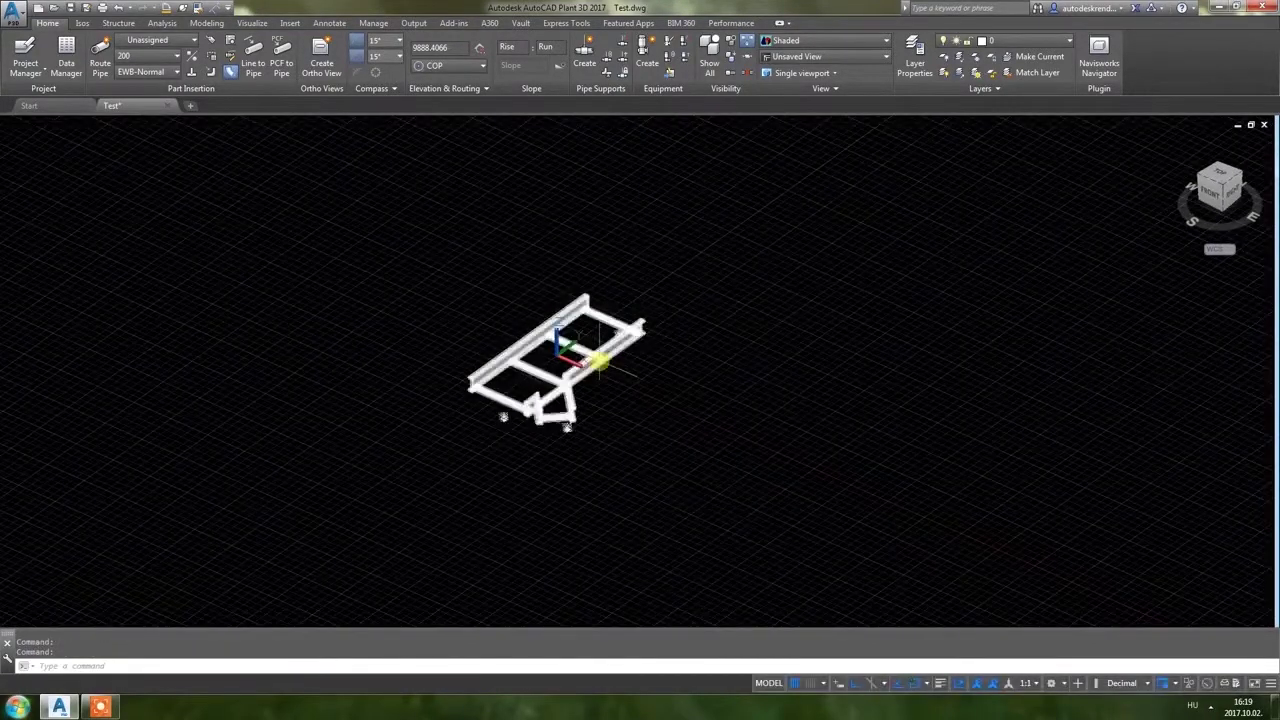
left_click(597, 362)
right_click(600, 366)
In Modify Equipment, try G1 at -200, then -300, and settle on 0.
left_click(613, 373)
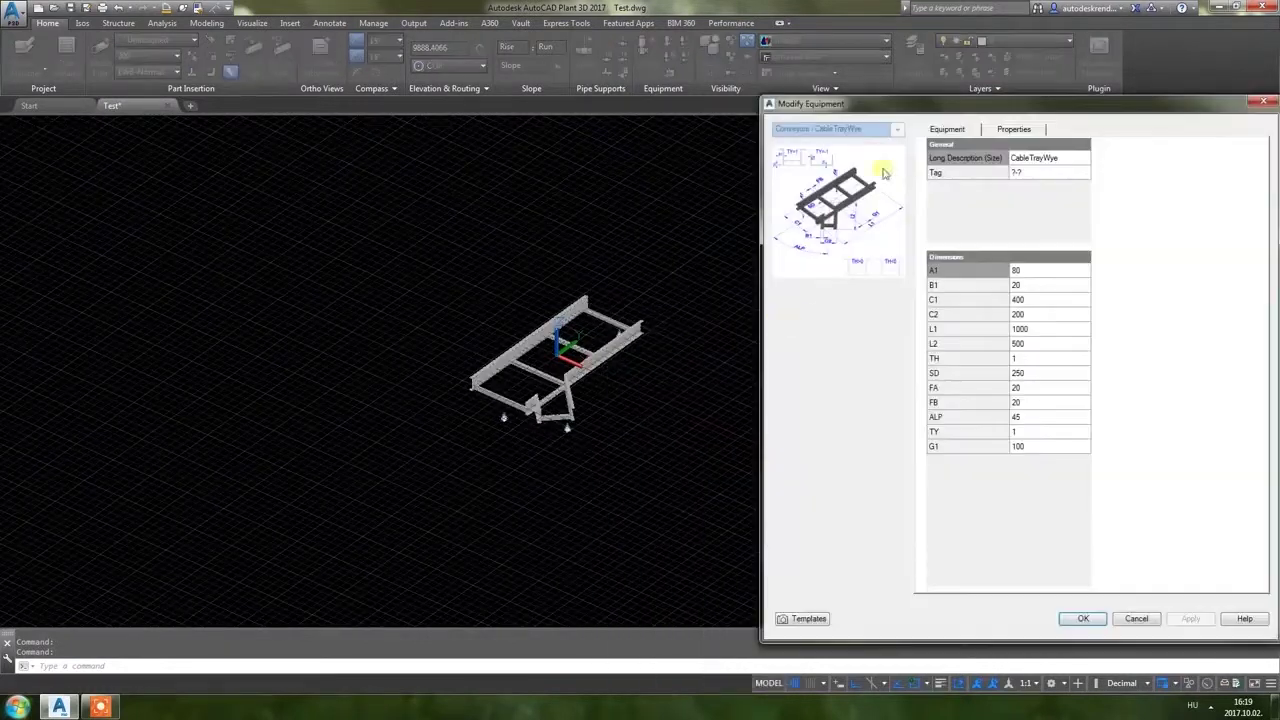
left_click_drag(845, 108, 791, 124)
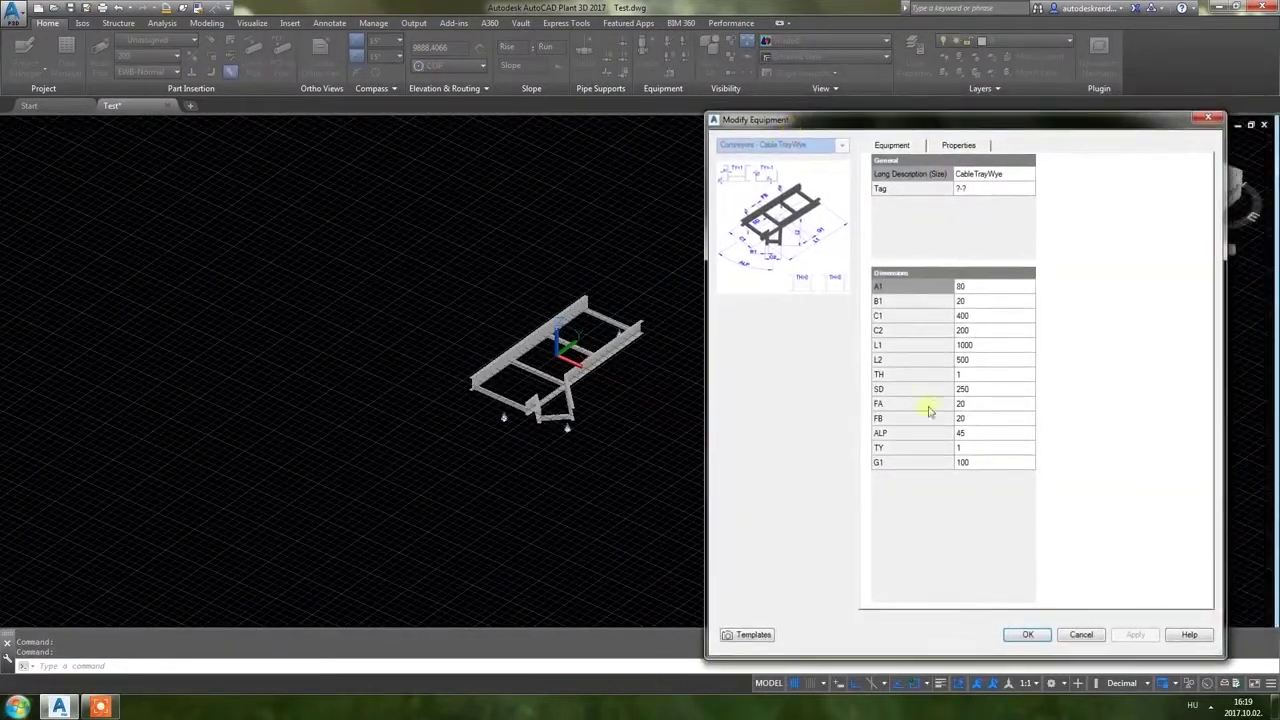
left_click(975, 465)
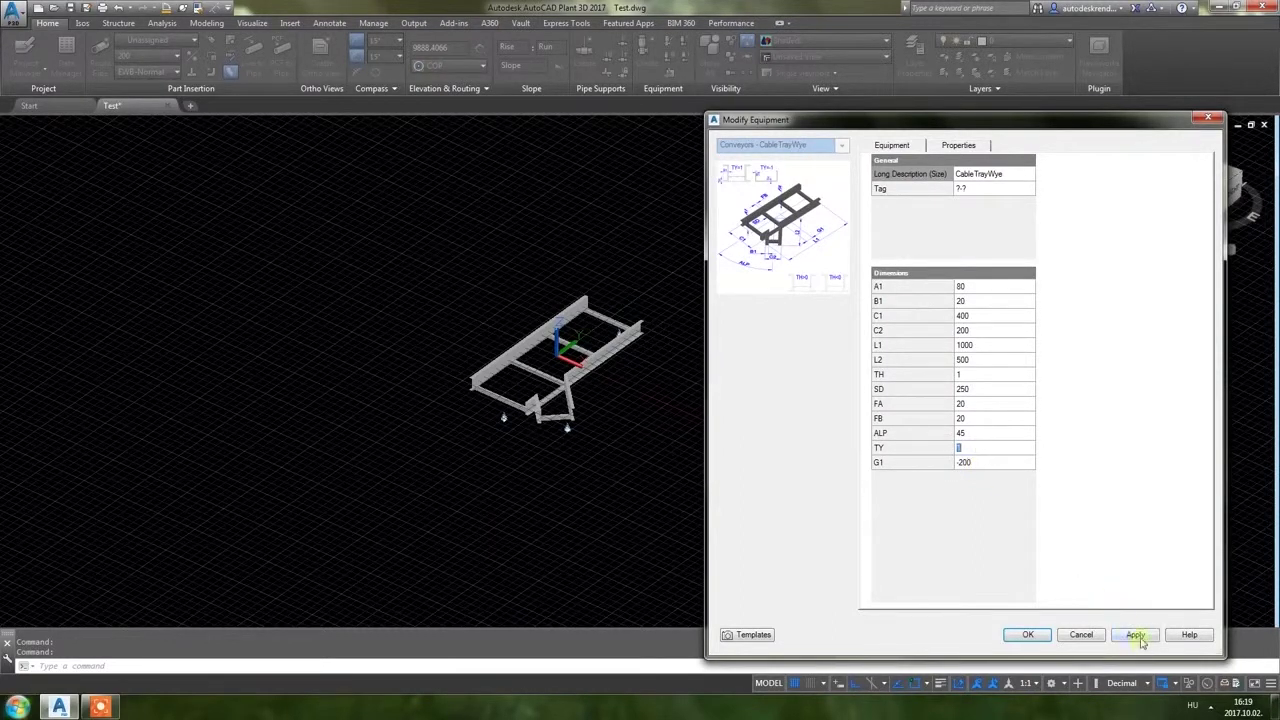
left_click(1137, 635)
left_click(1003, 462)
type("-")
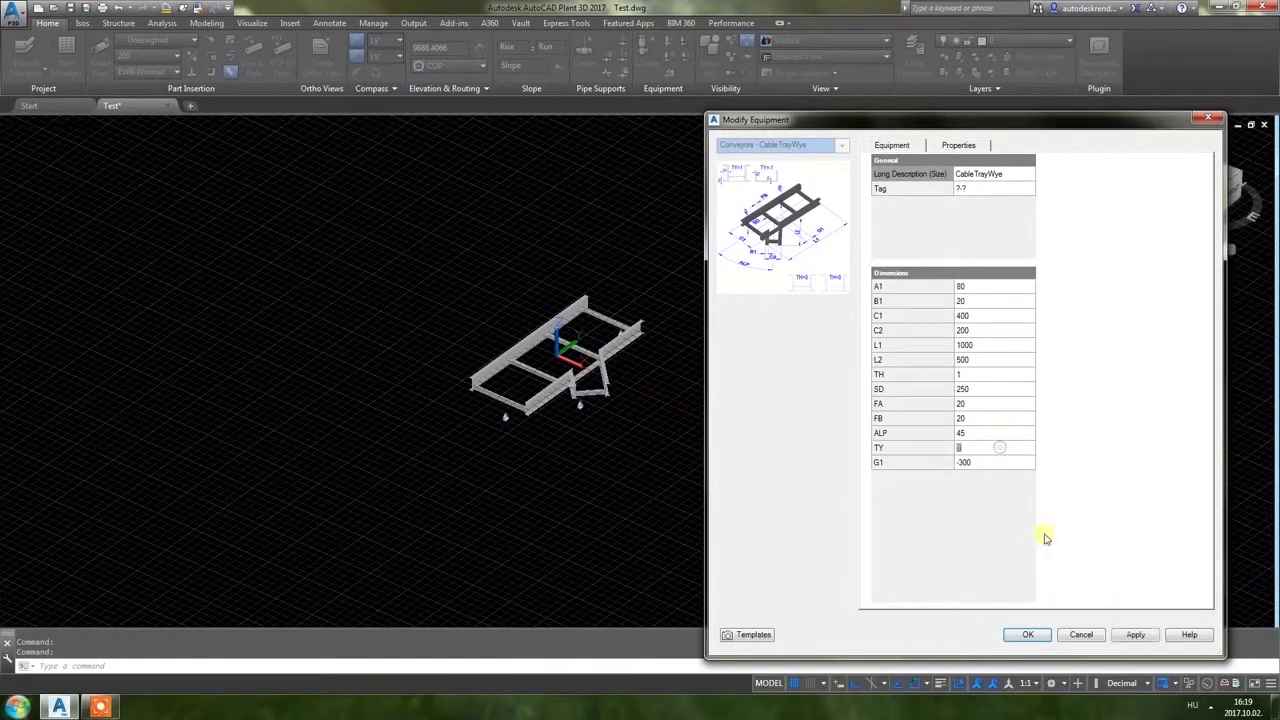
left_click(1136, 634)
left_click(1003, 463)
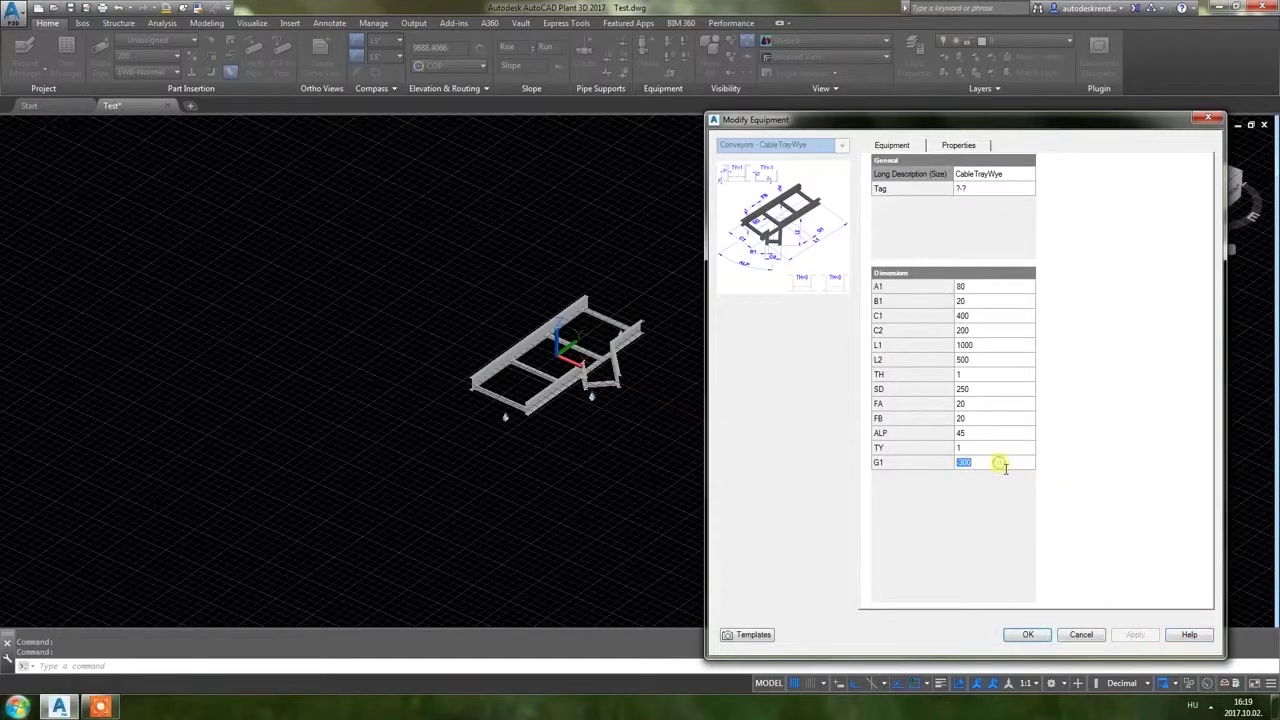
left_click(1136, 634)
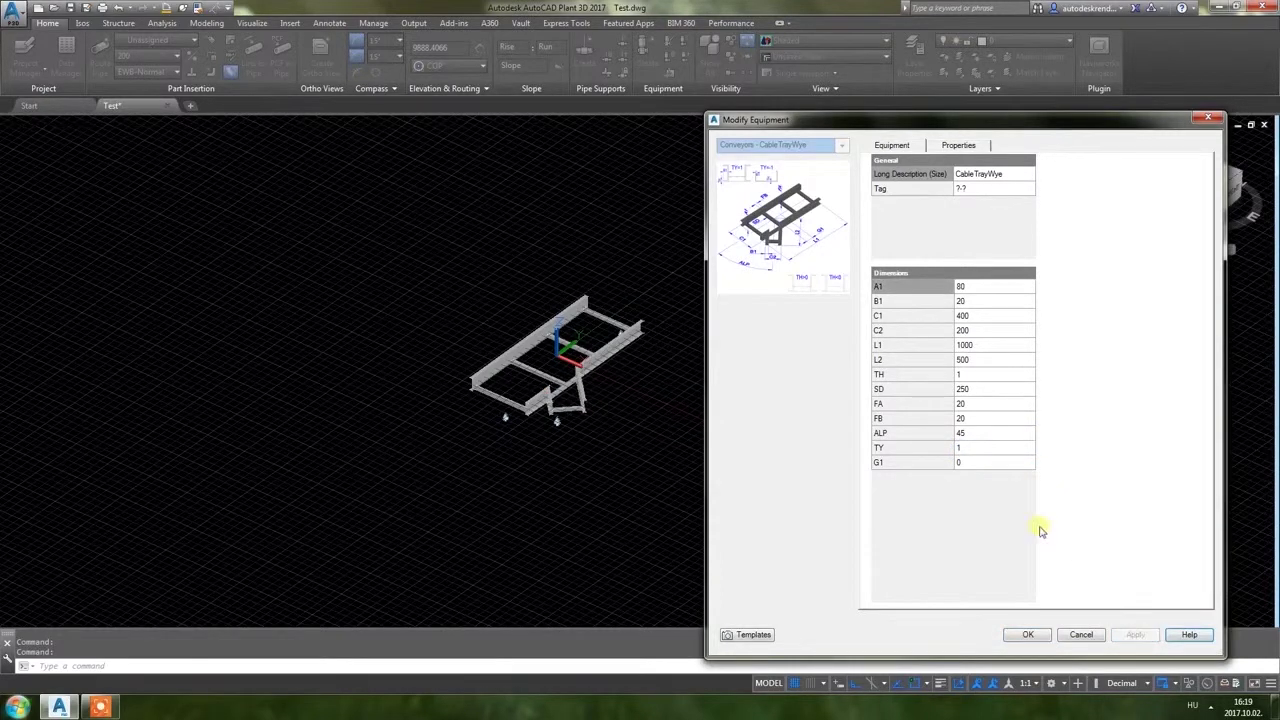
Set the branch angle ALP to 90 and apply it.
left_click(986, 436)
type("90")
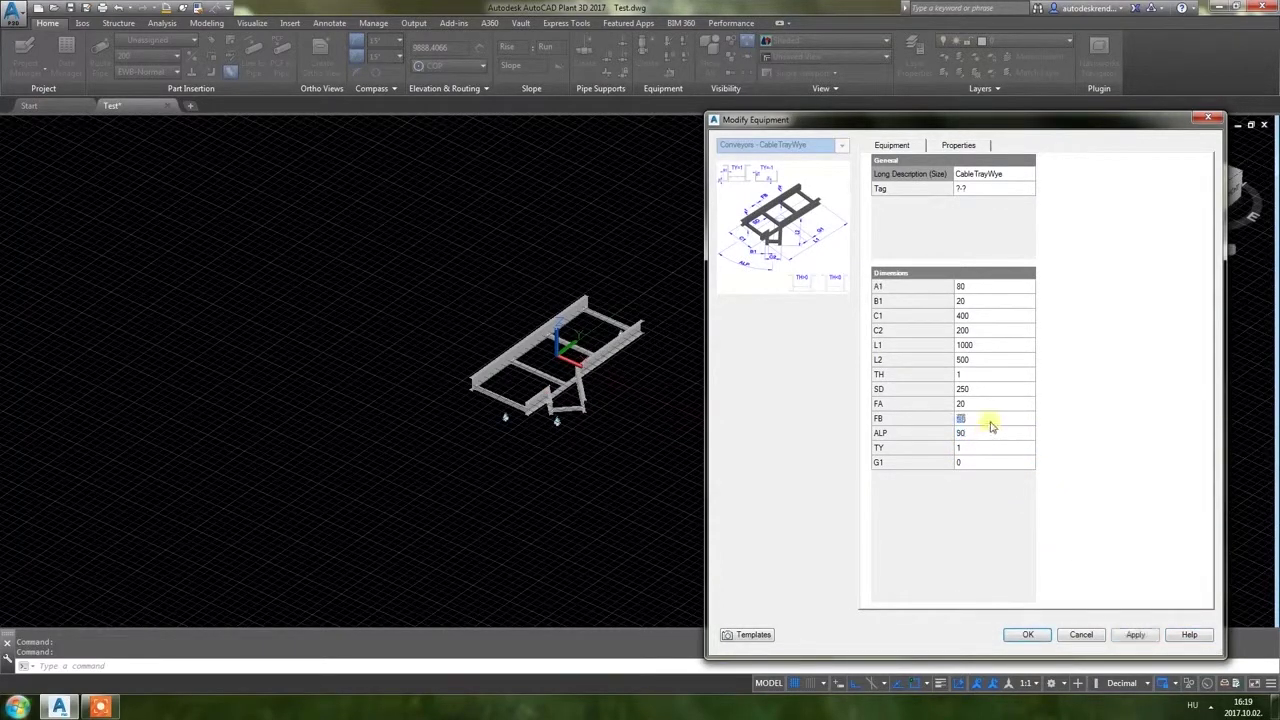
left_click(1135, 634)
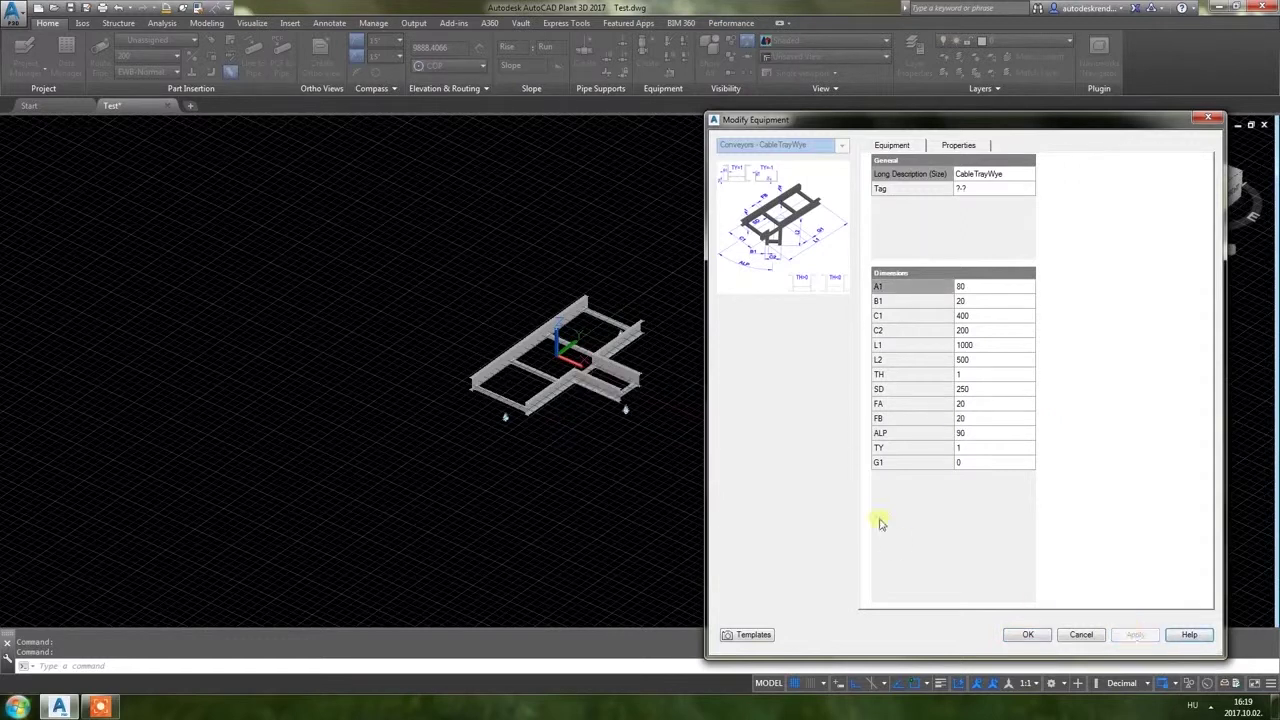
left_click(969, 394)
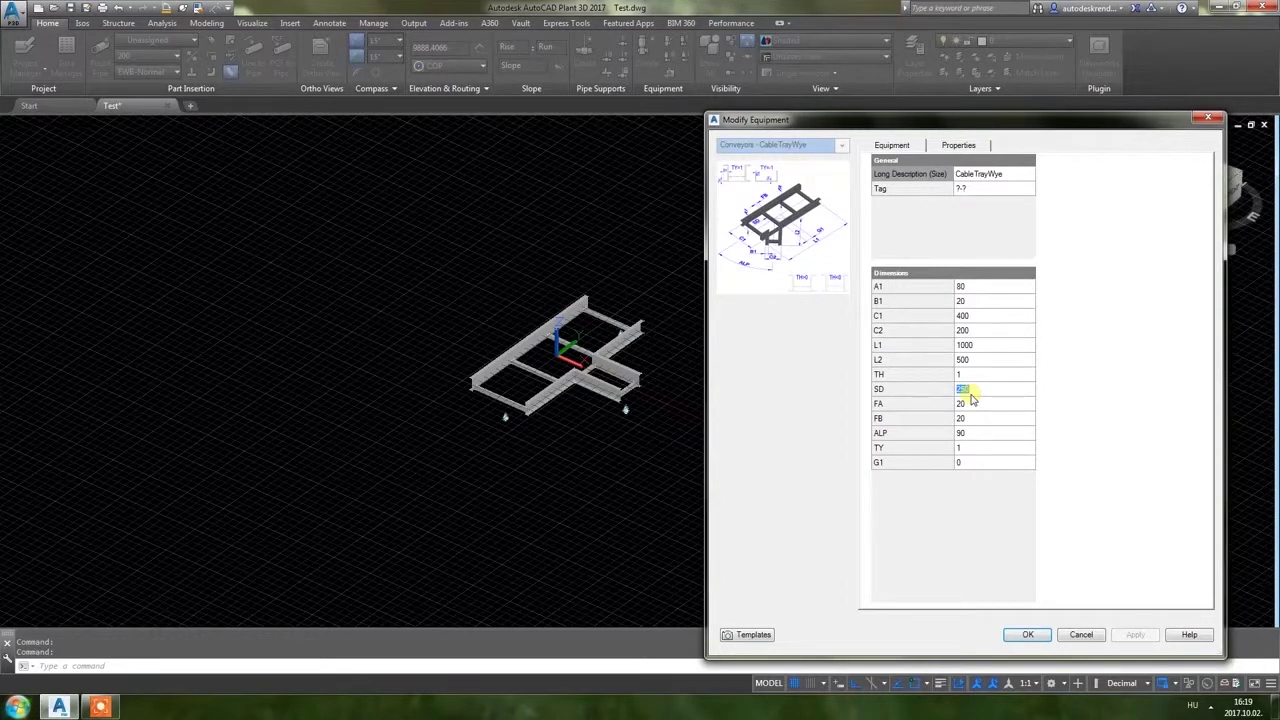
Apply SD rung spacing of 150, close the editor, and recentre the view on the tray.
type("150")
left_click(1133, 636)
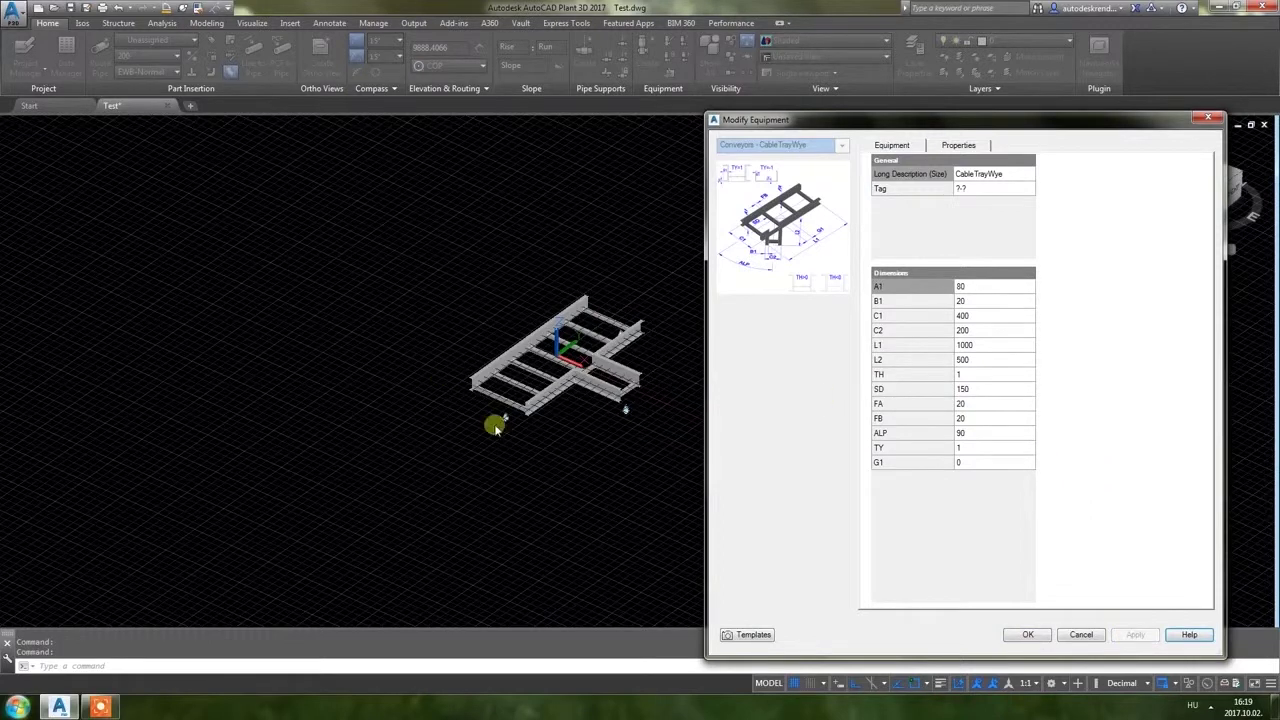
left_click(1015, 638)
scroll(729, 409, "up", 4)
scroll(598, 378, "down", 2)
middle_click_drag(714, 411, 520, 394)
scroll(437, 376, "up", 2)
Reopen Modify Equipment and apply TH of 5, then TH of 10.
right_click(437, 376)
left_click(524, 376)
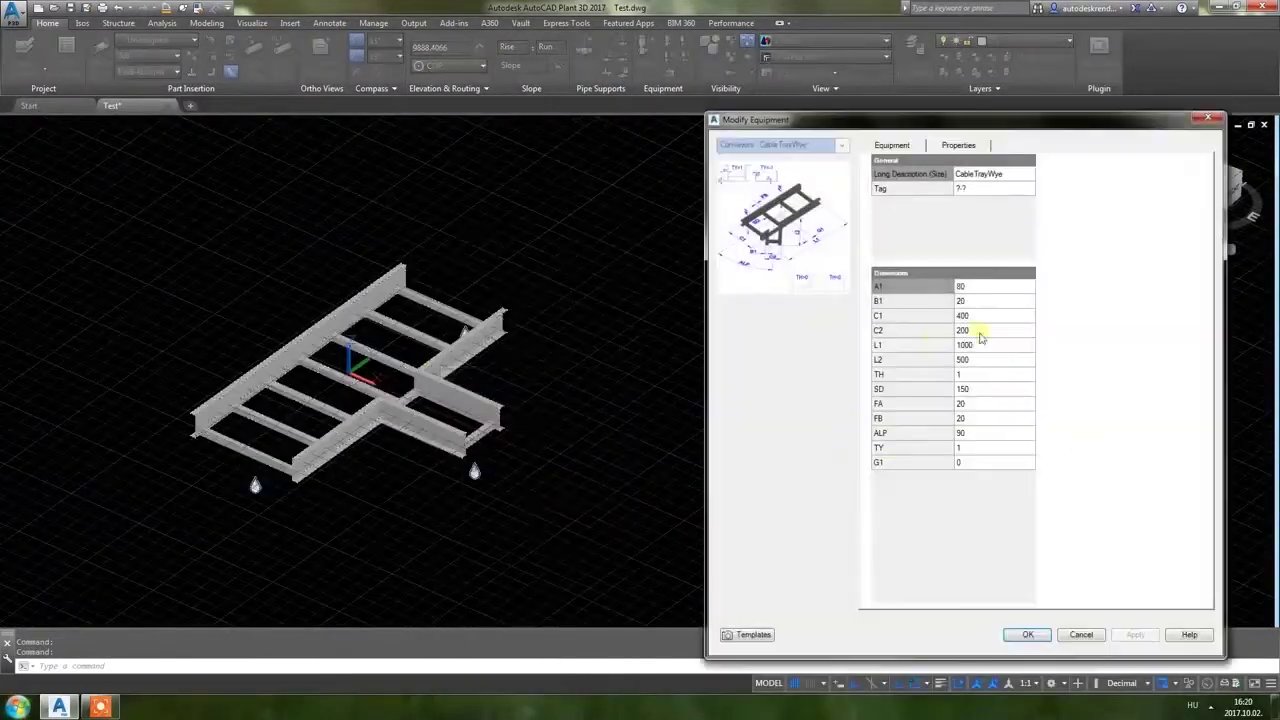
left_click(985, 375)
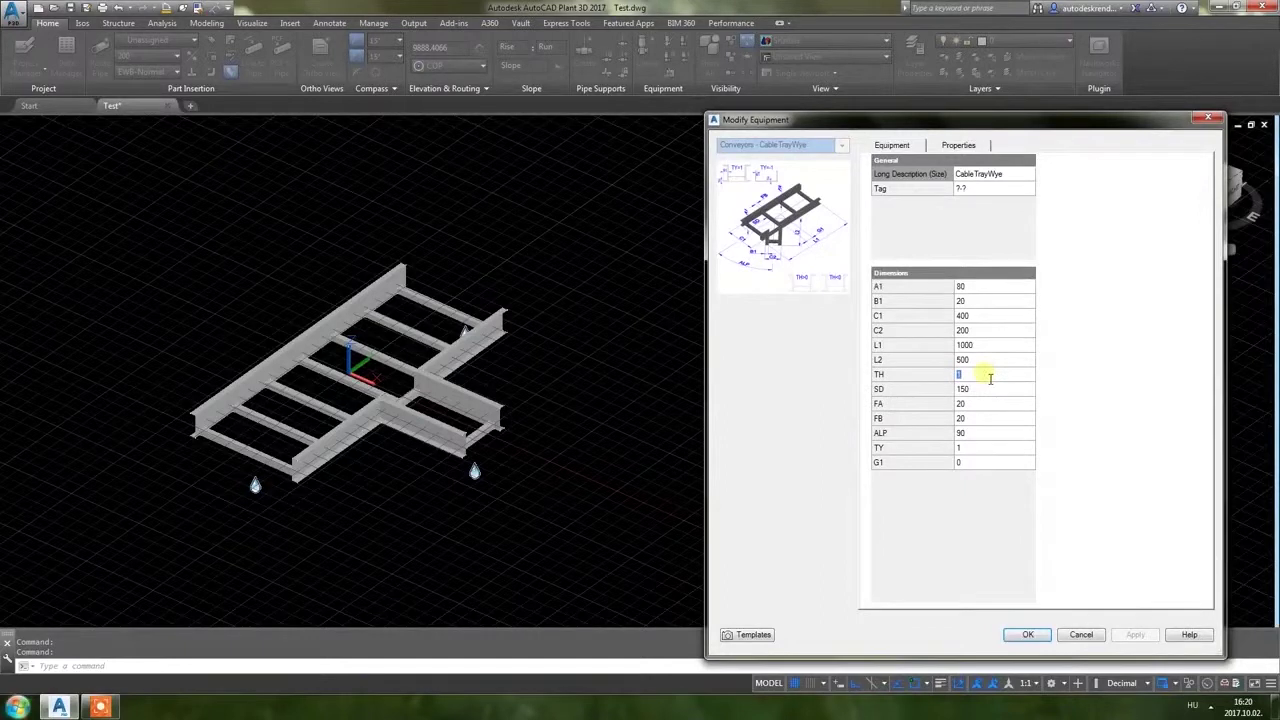
left_click(985, 390)
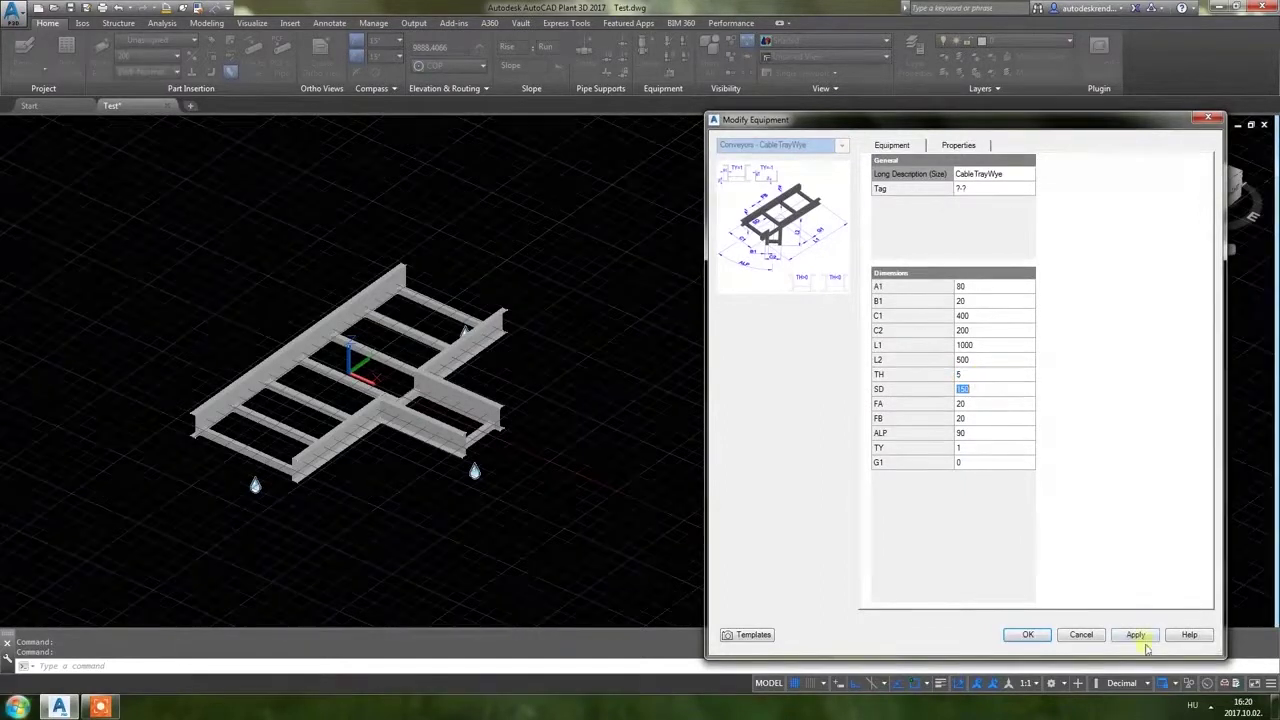
left_click(1135, 634)
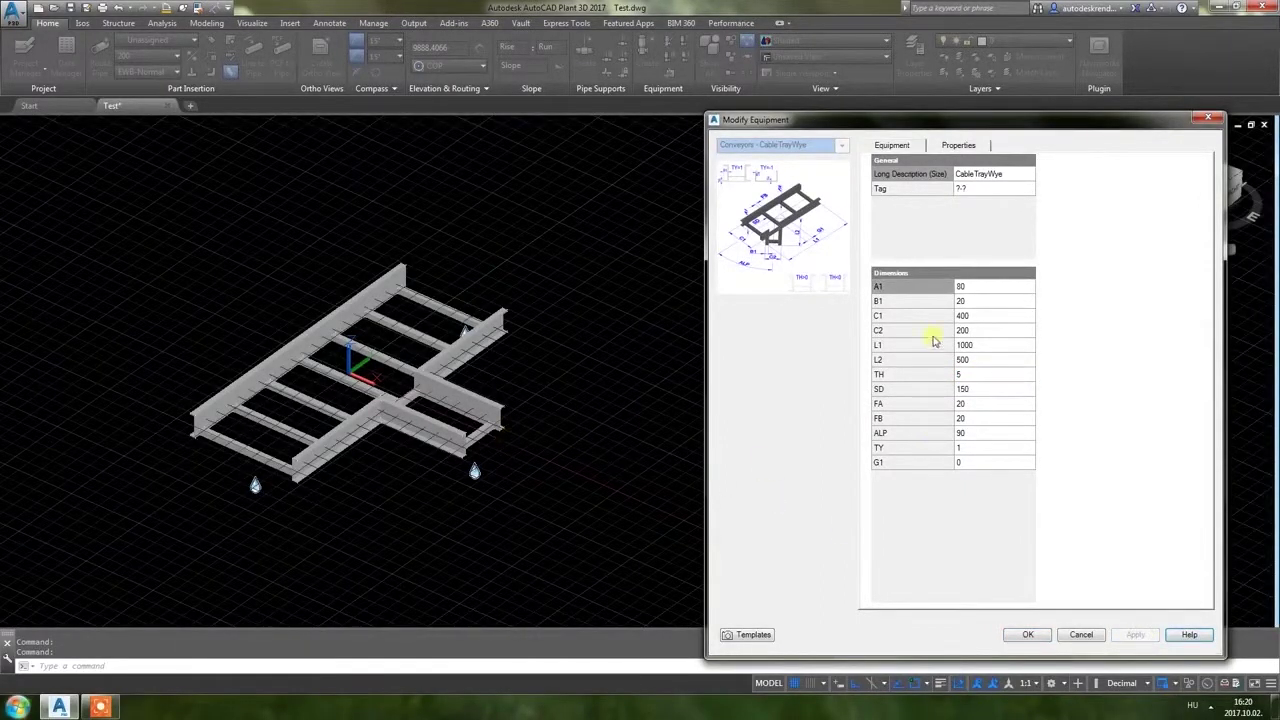
left_click(982, 374)
type("10")
left_click(982, 390)
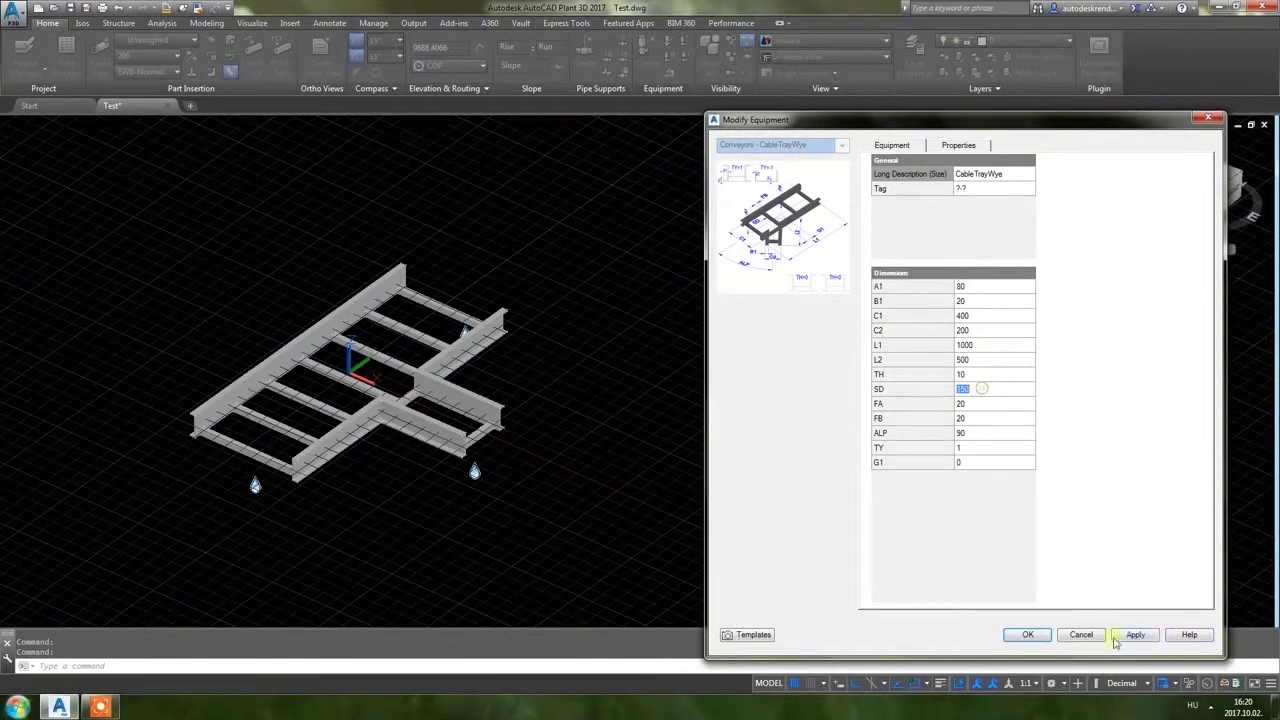
left_click(1137, 634)
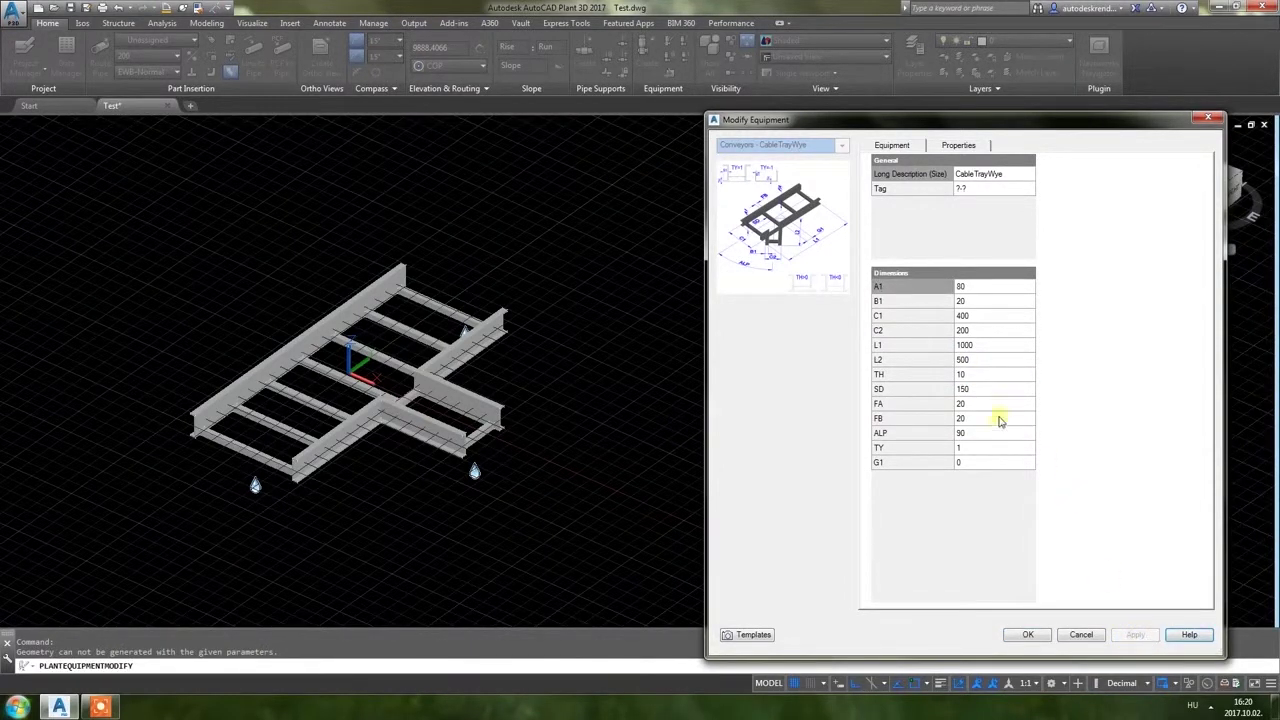
Set B1 to 50 and apply it.
left_click(966, 376)
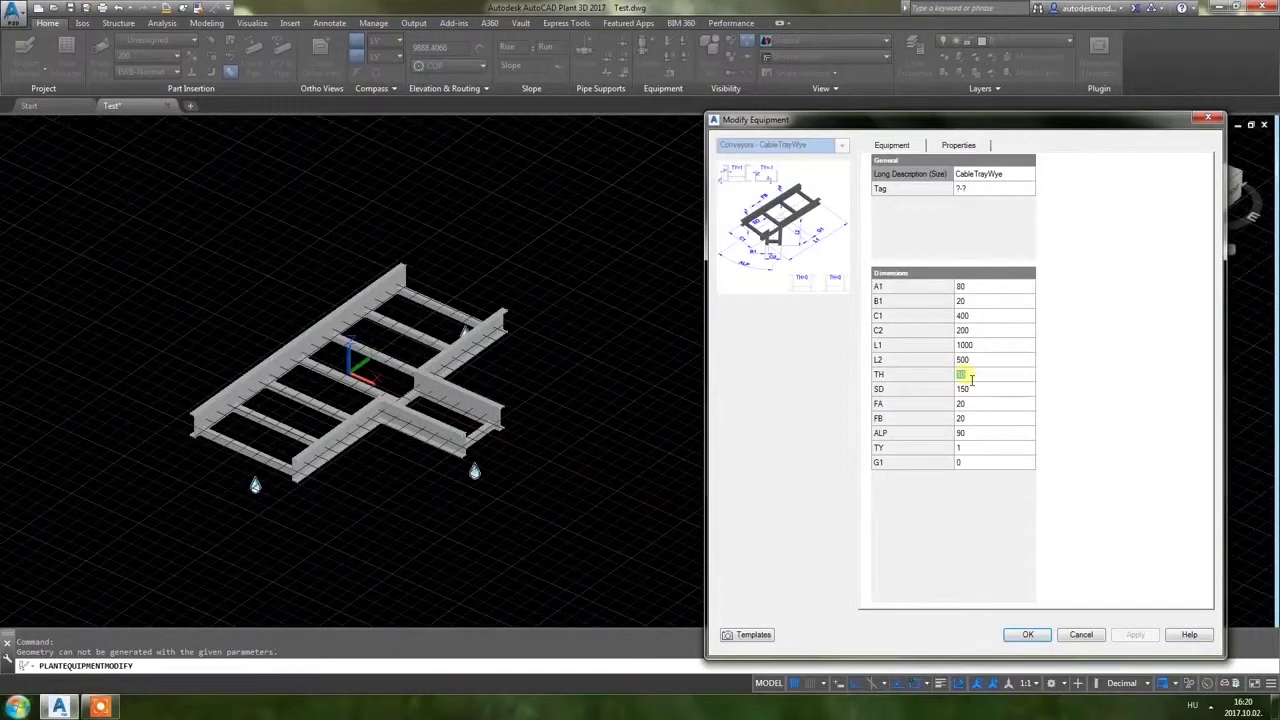
left_click(981, 301)
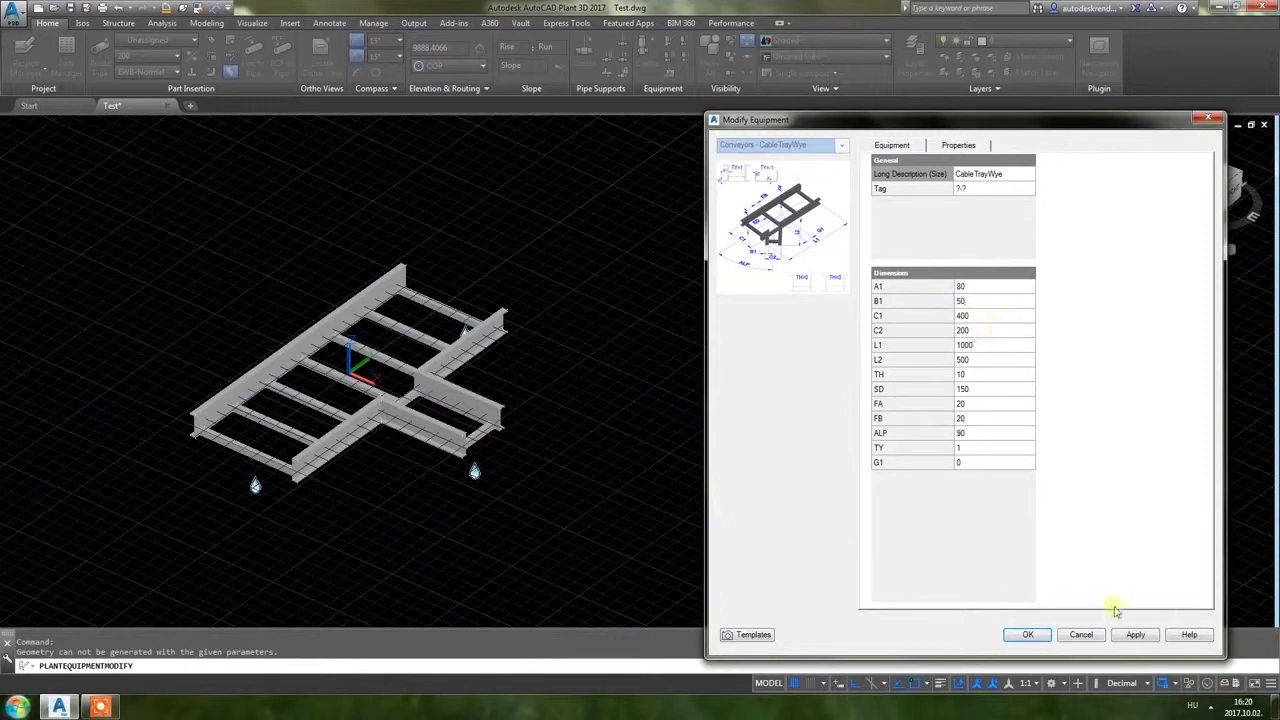
left_click(1135, 634)
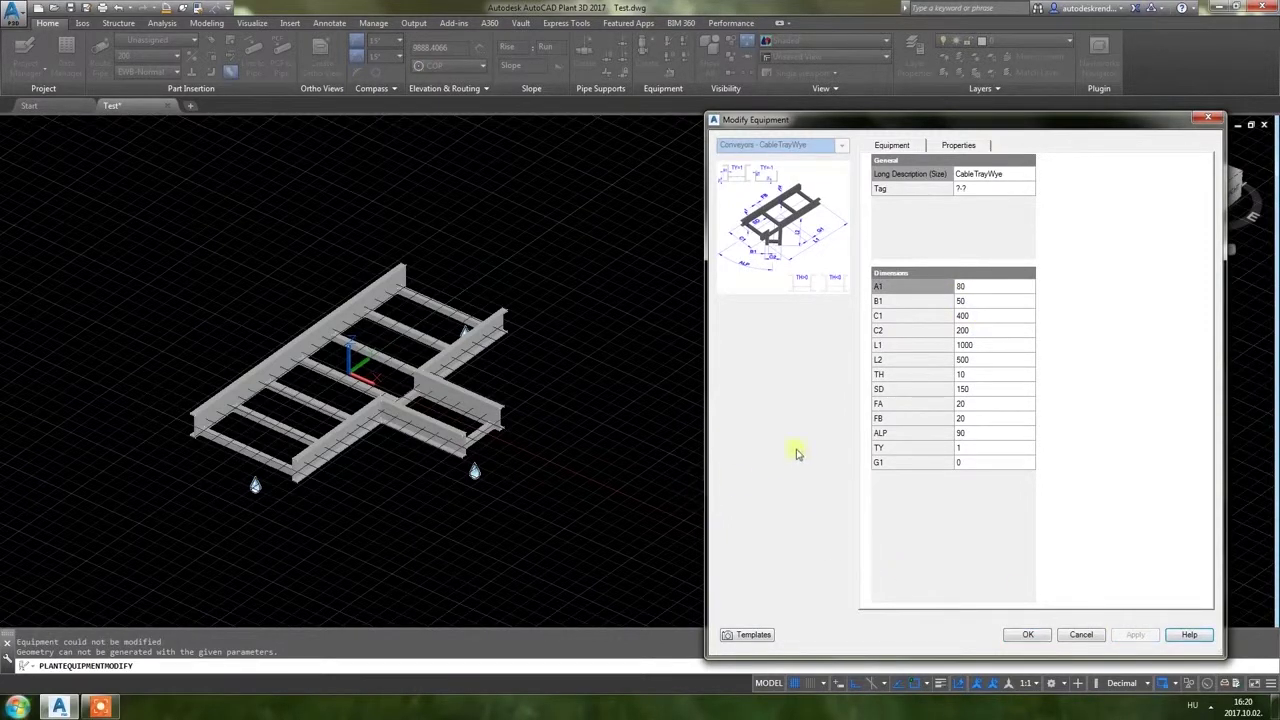
Enter a flange value of 50 and apply it to the wye.
left_click(988, 304)
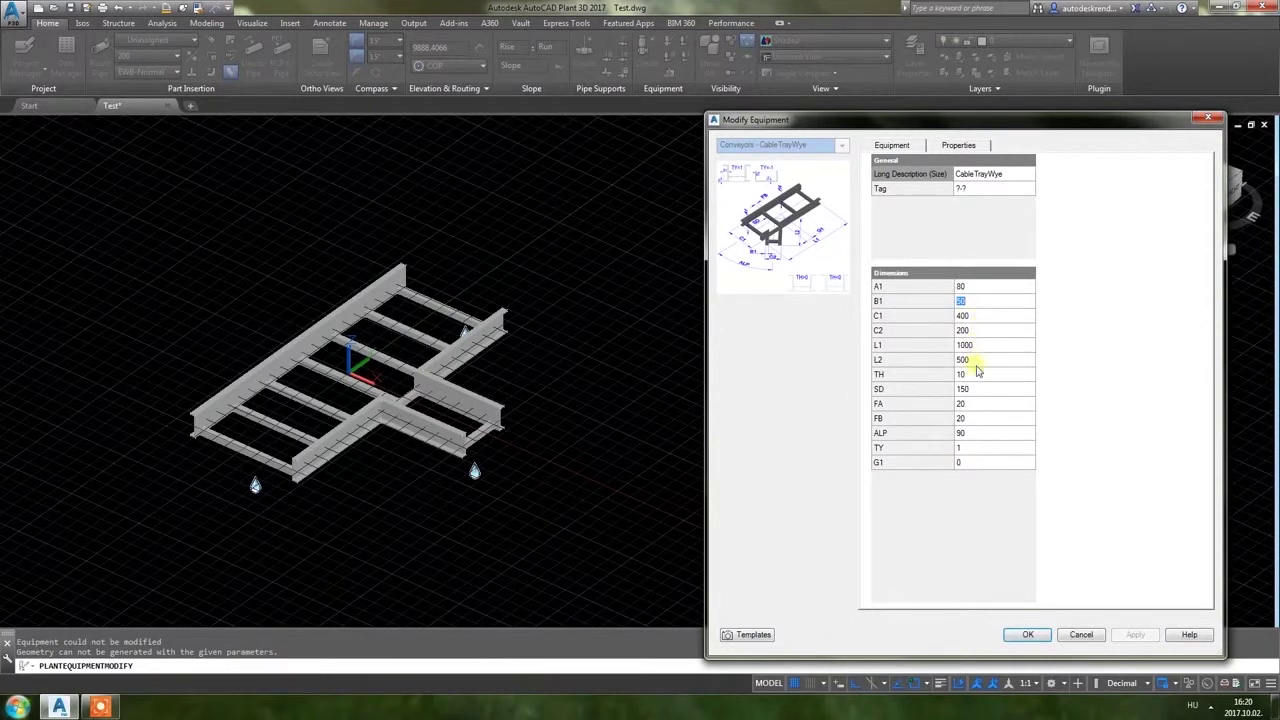
left_click(976, 404)
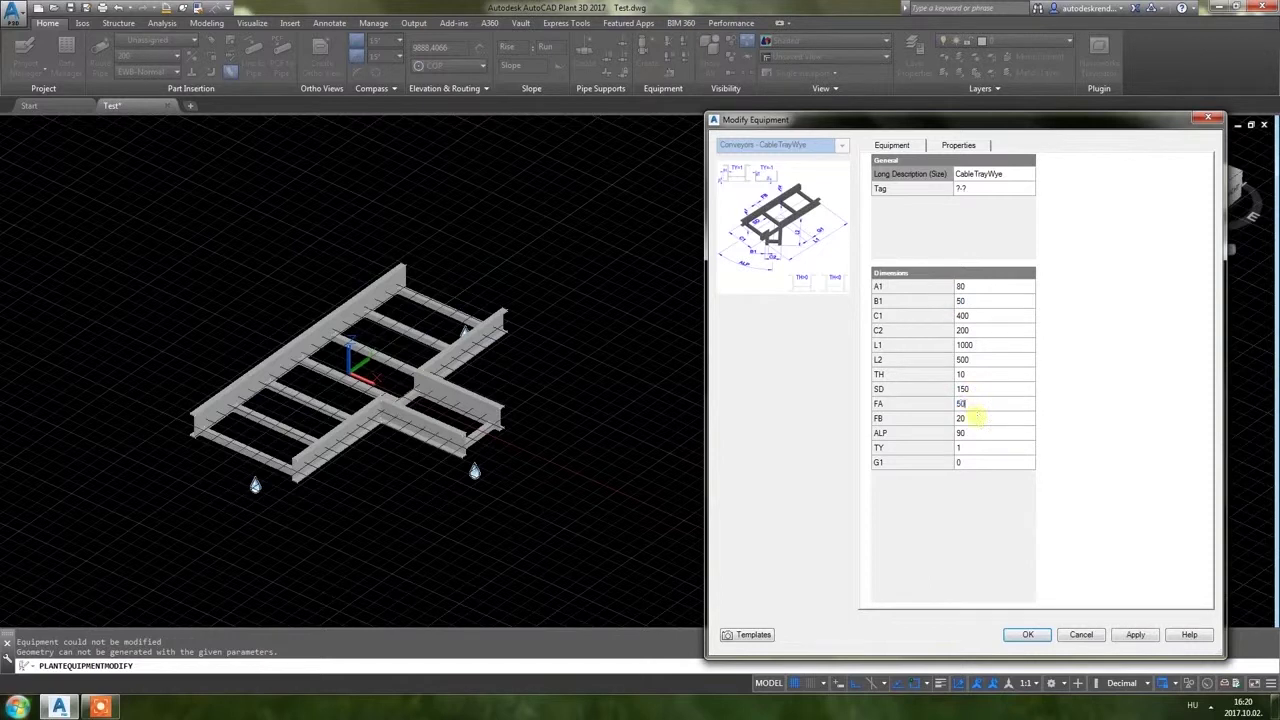
type("50")
left_click(1134, 634)
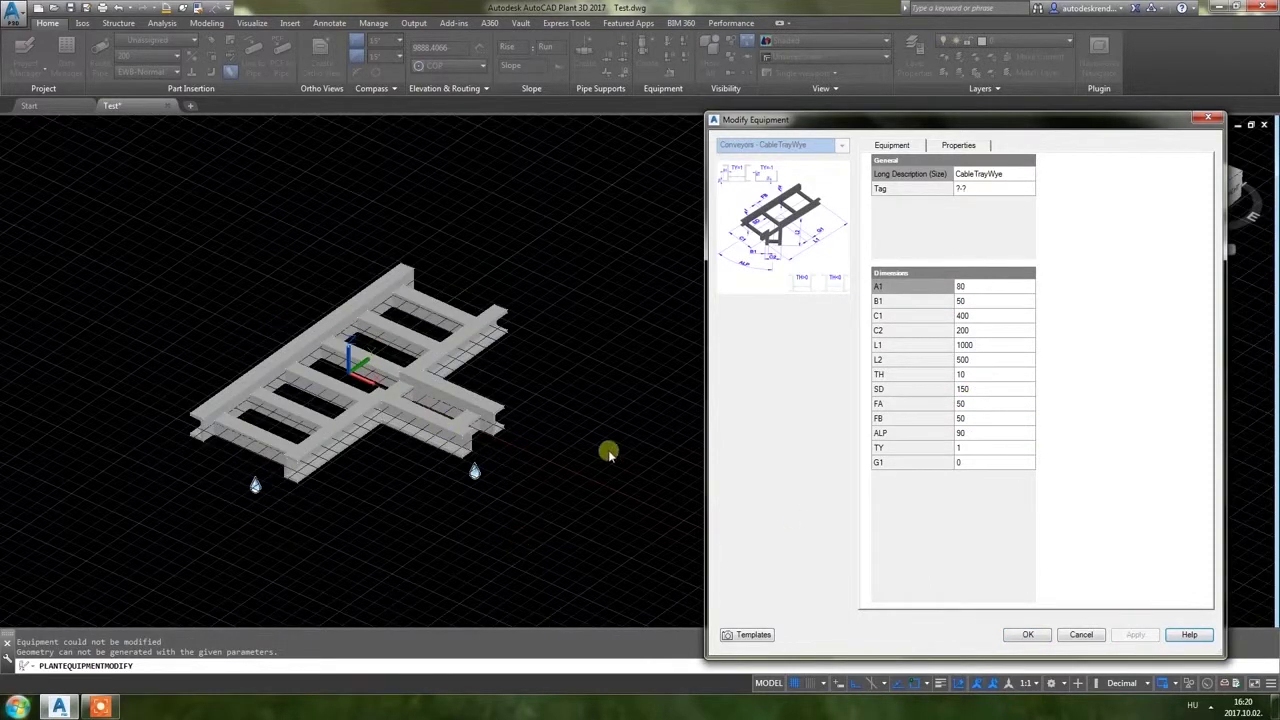
Reduce TH to 5 and set FA back to 20, then apply.
left_click(979, 376)
type("5")
key("Return")
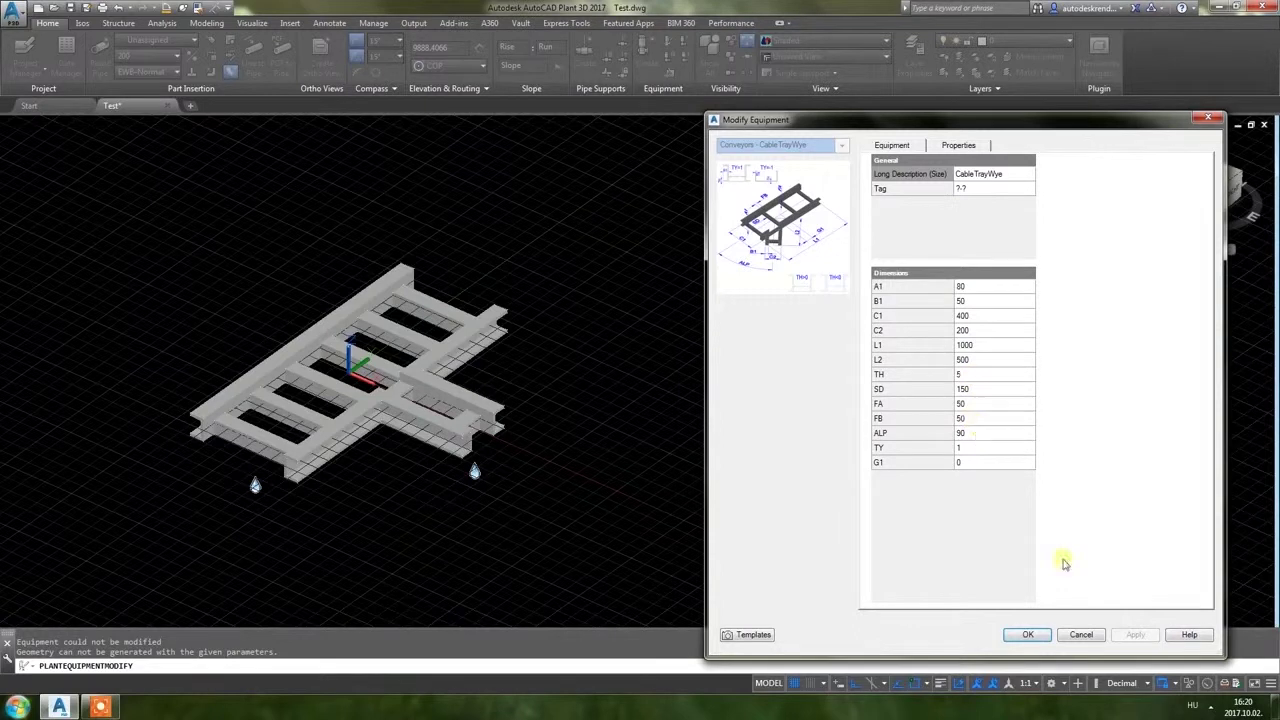
left_click(983, 405)
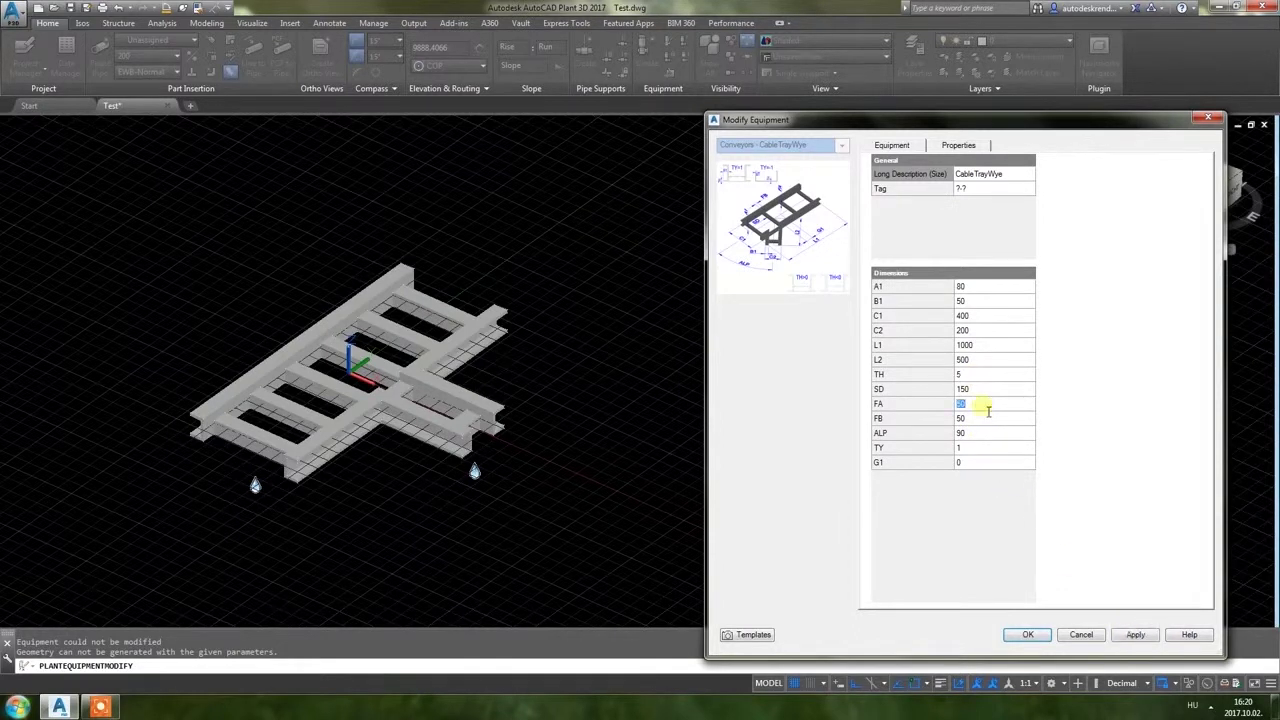
type("20")
left_click(1133, 636)
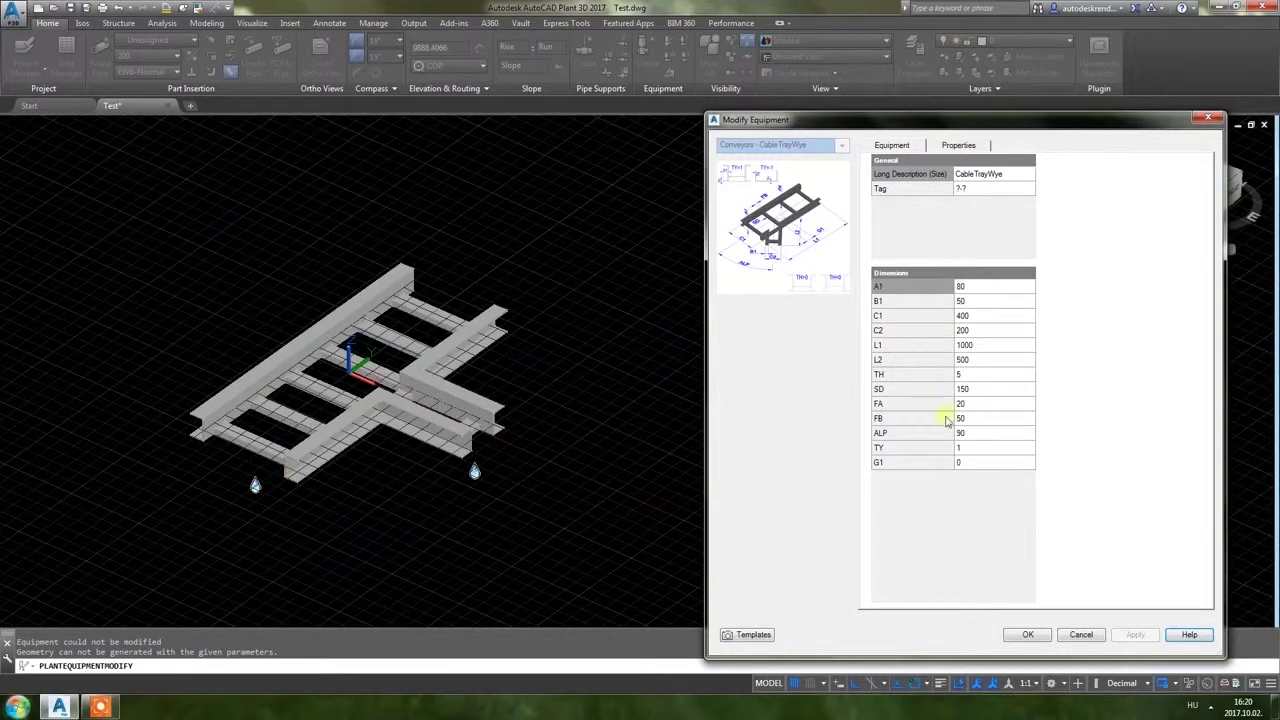
Apply a branch angle ALP of -45, then change it to 30.
left_click(986, 433)
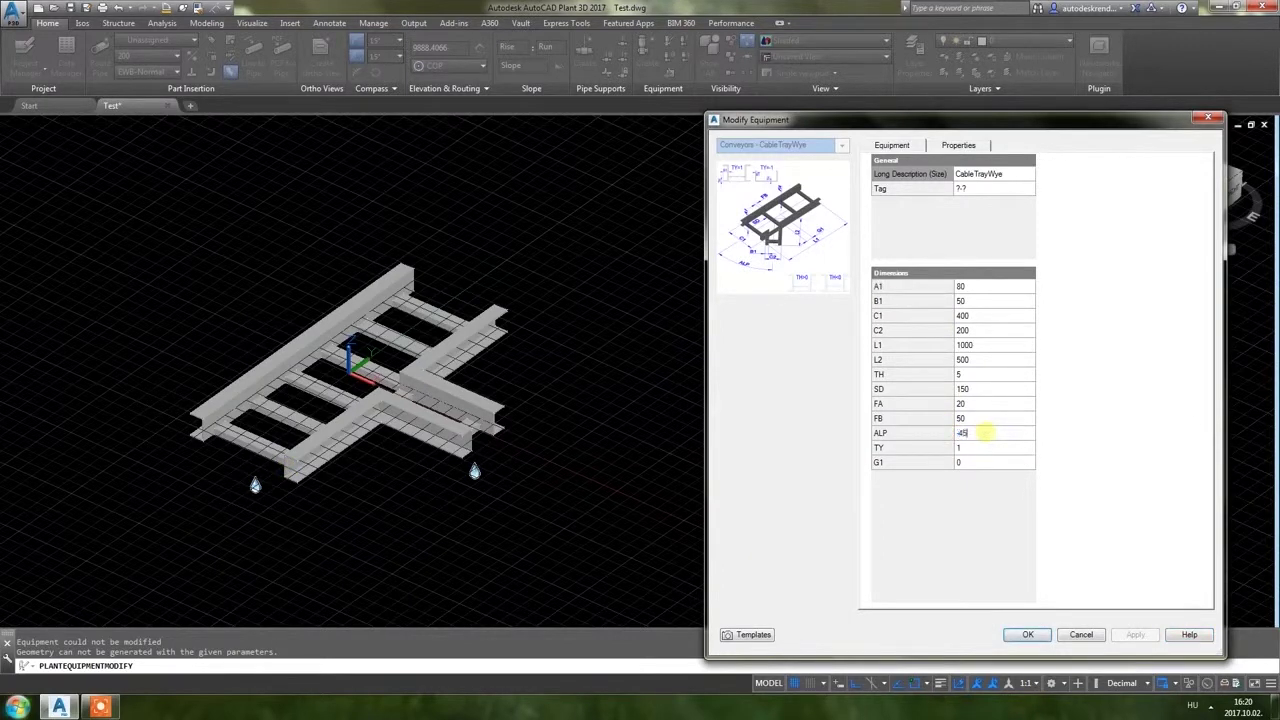
type("-45")
key("Return")
left_click(1133, 636)
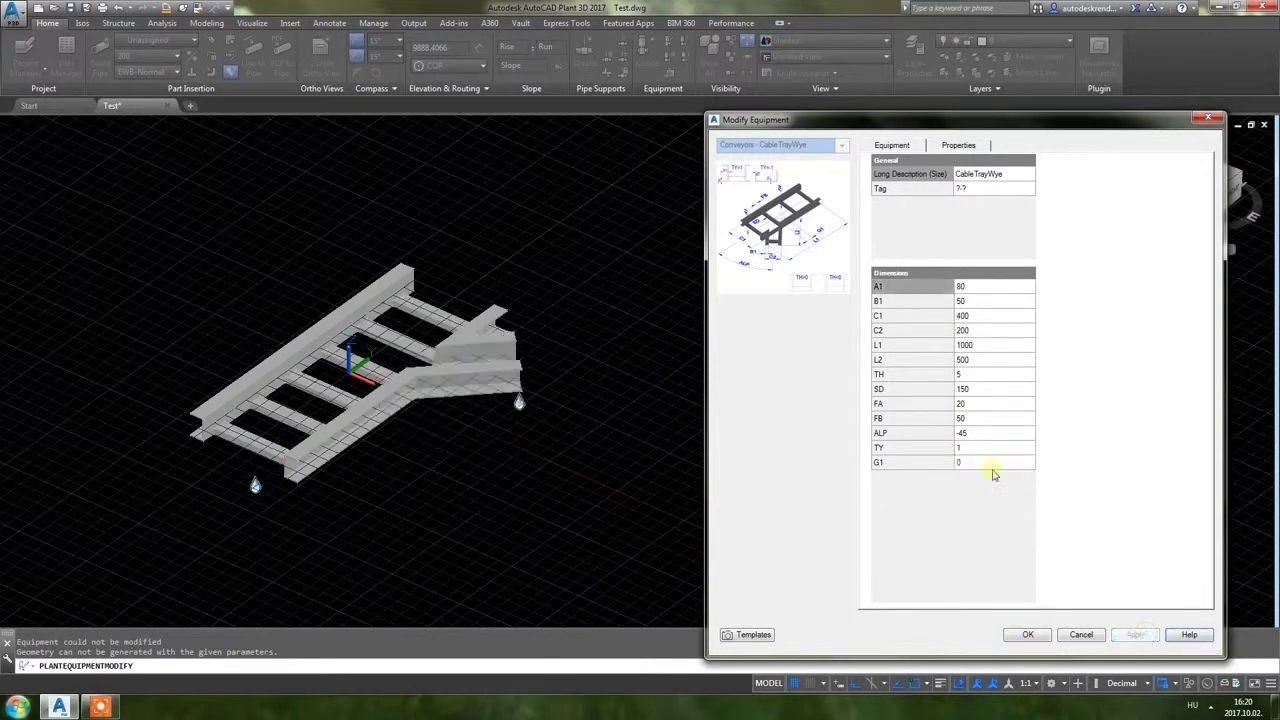
left_click(994, 440)
type("30")
key("Return")
left_click(1135, 634)
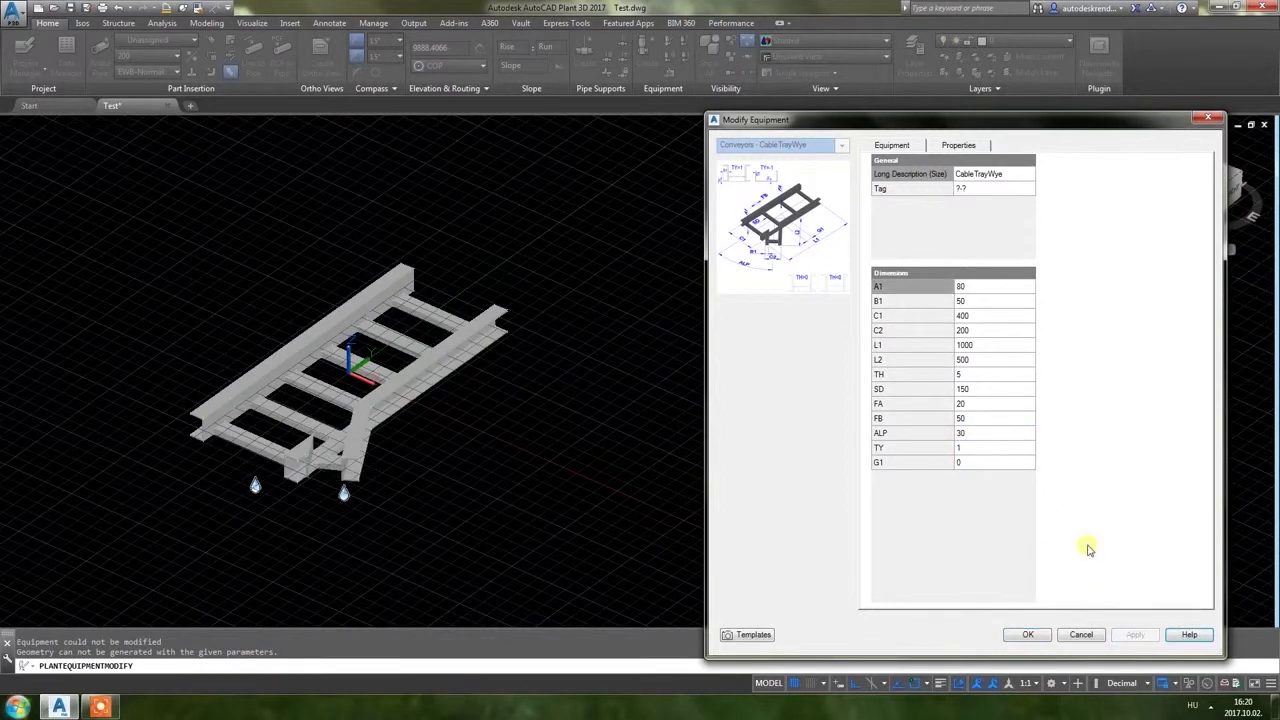
Set G1 to -200 and L2 to 700, apply, and close the editor.
left_click(977, 438)
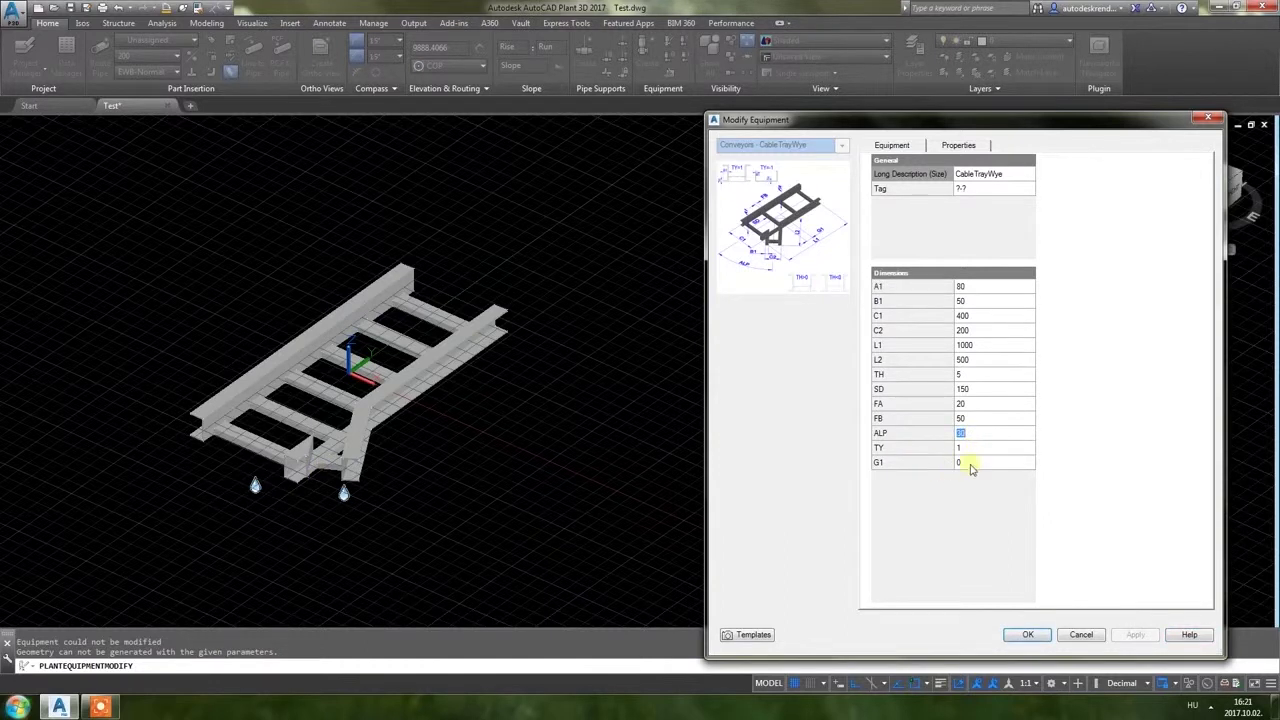
left_click(975, 462)
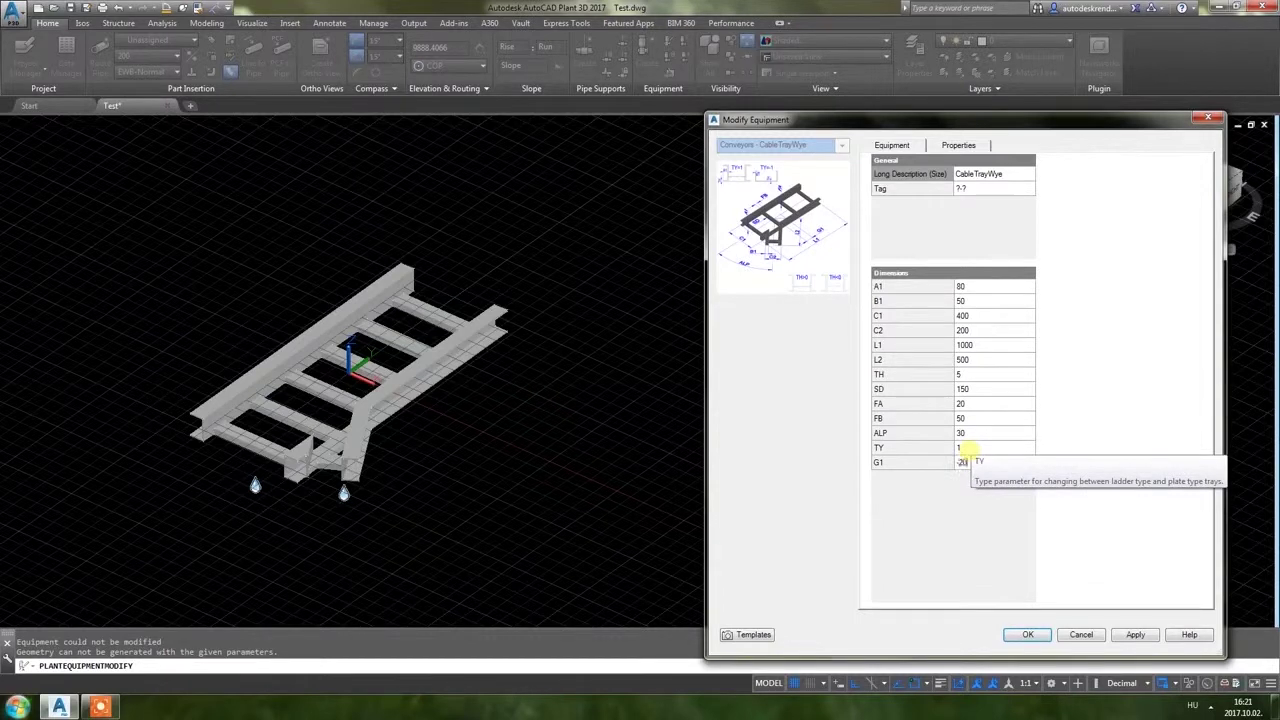
left_click(1135, 634)
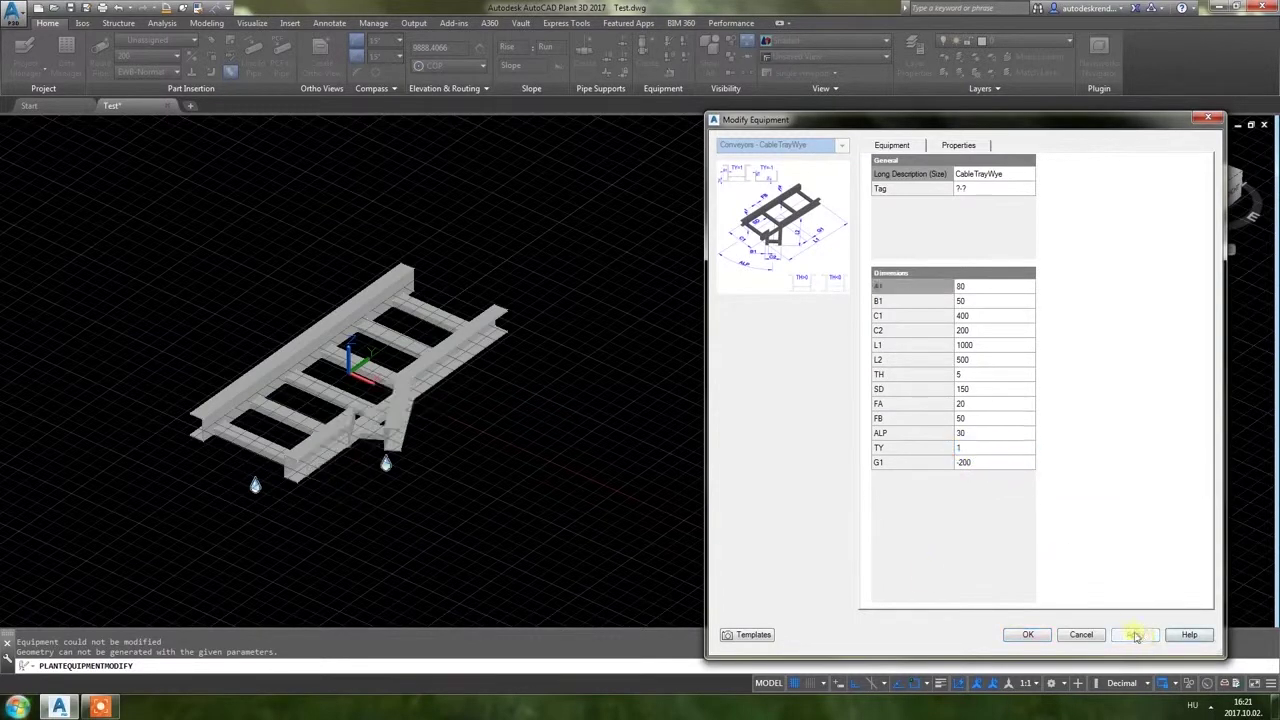
left_click(990, 362)
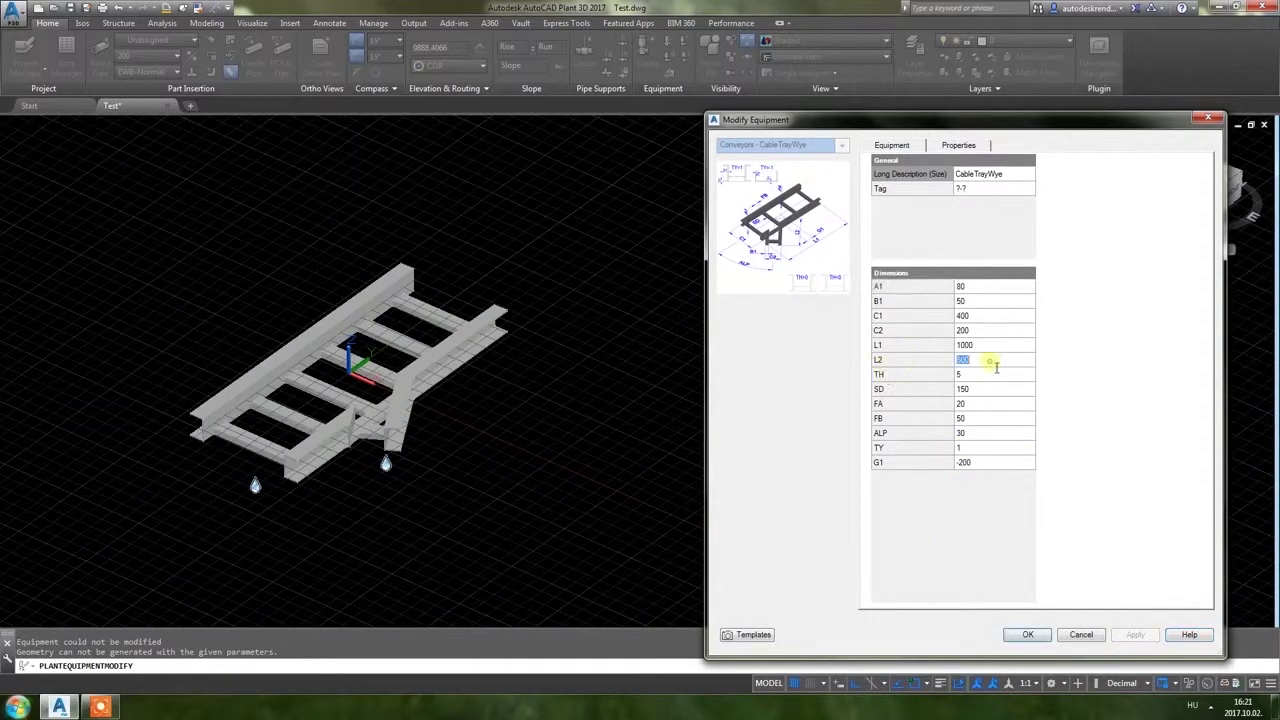
type("700")
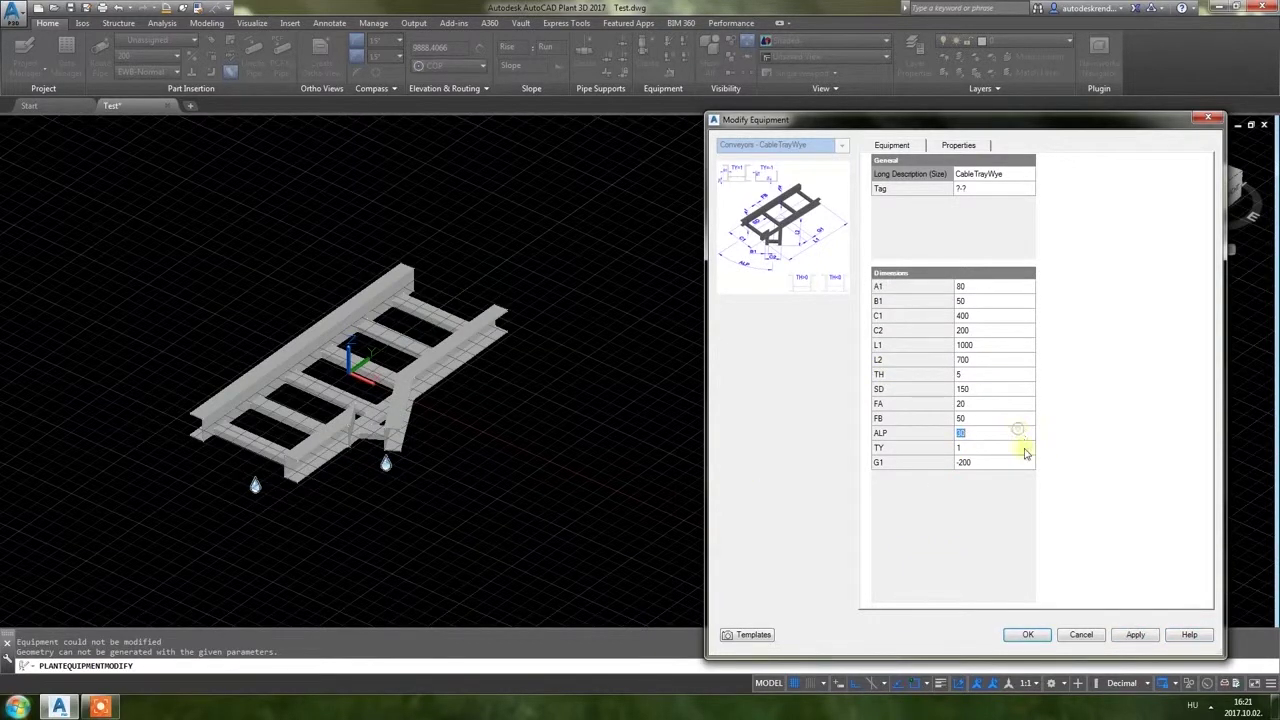
left_click(1150, 635)
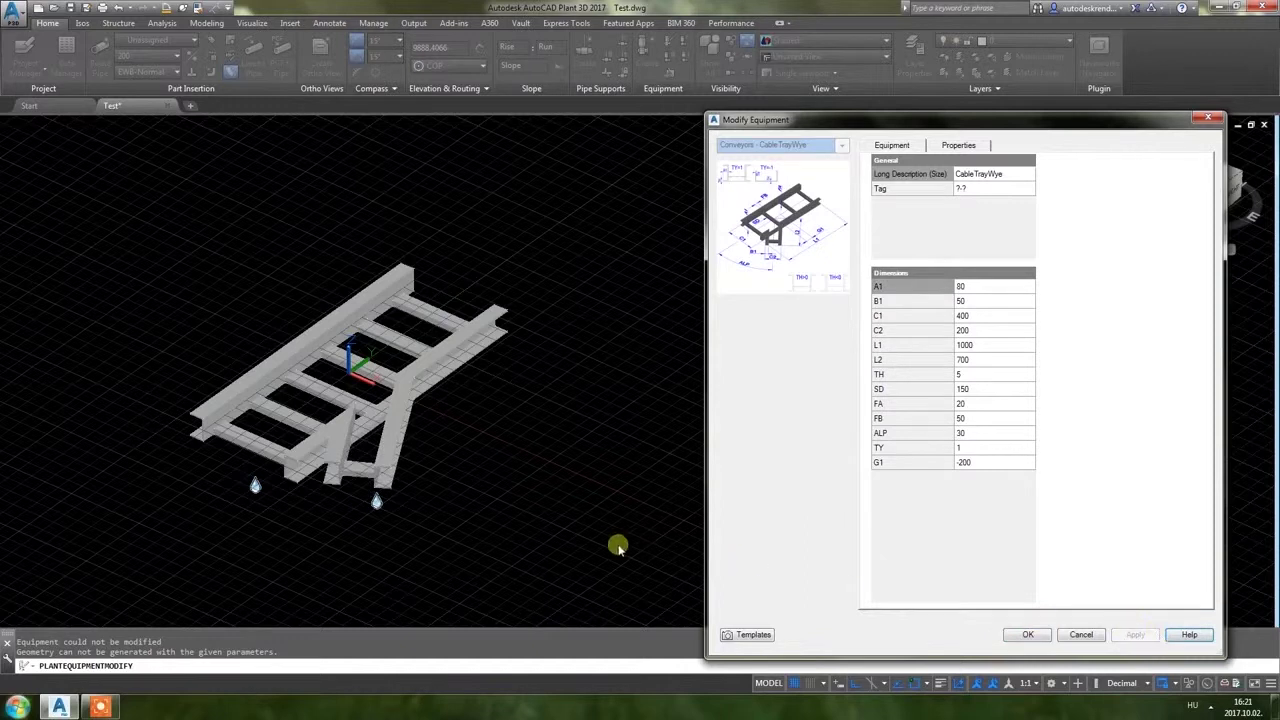
left_click(1028, 635)
middle_click_drag(398, 415, 427, 263, "shift")
scroll(349, 378, "up", 6)
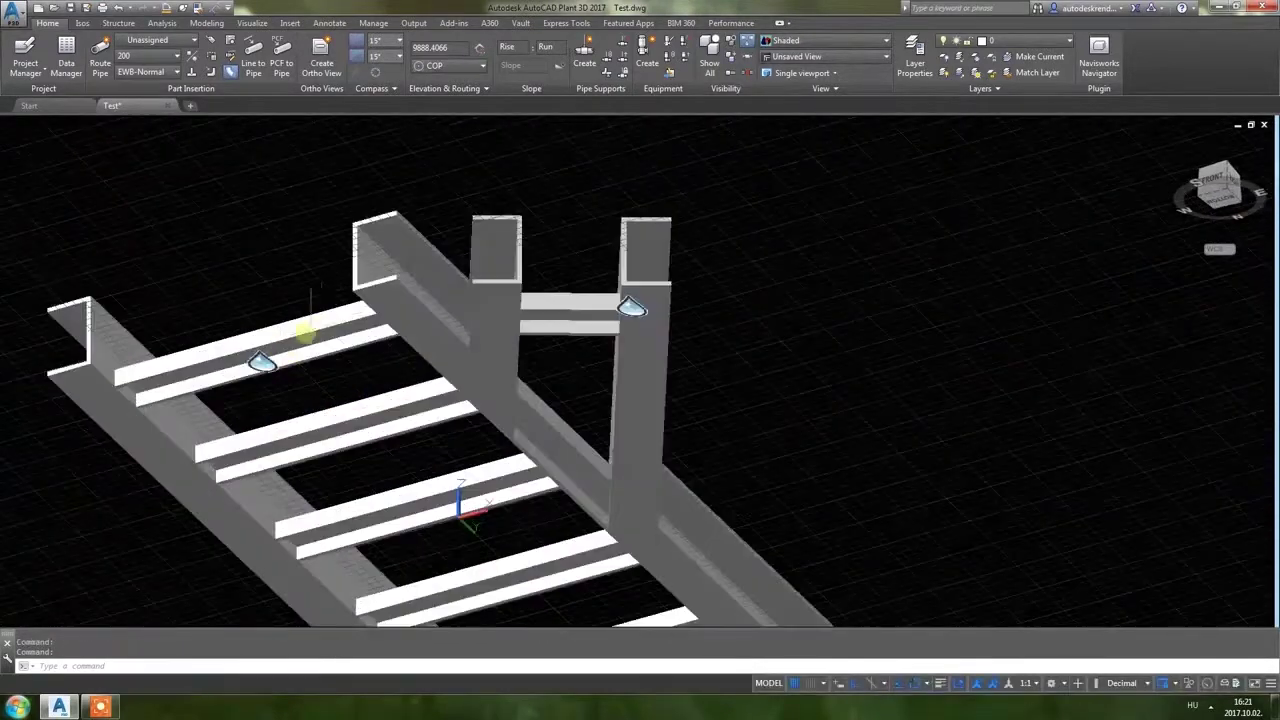
left_click(349, 378)
right_click(349, 378)
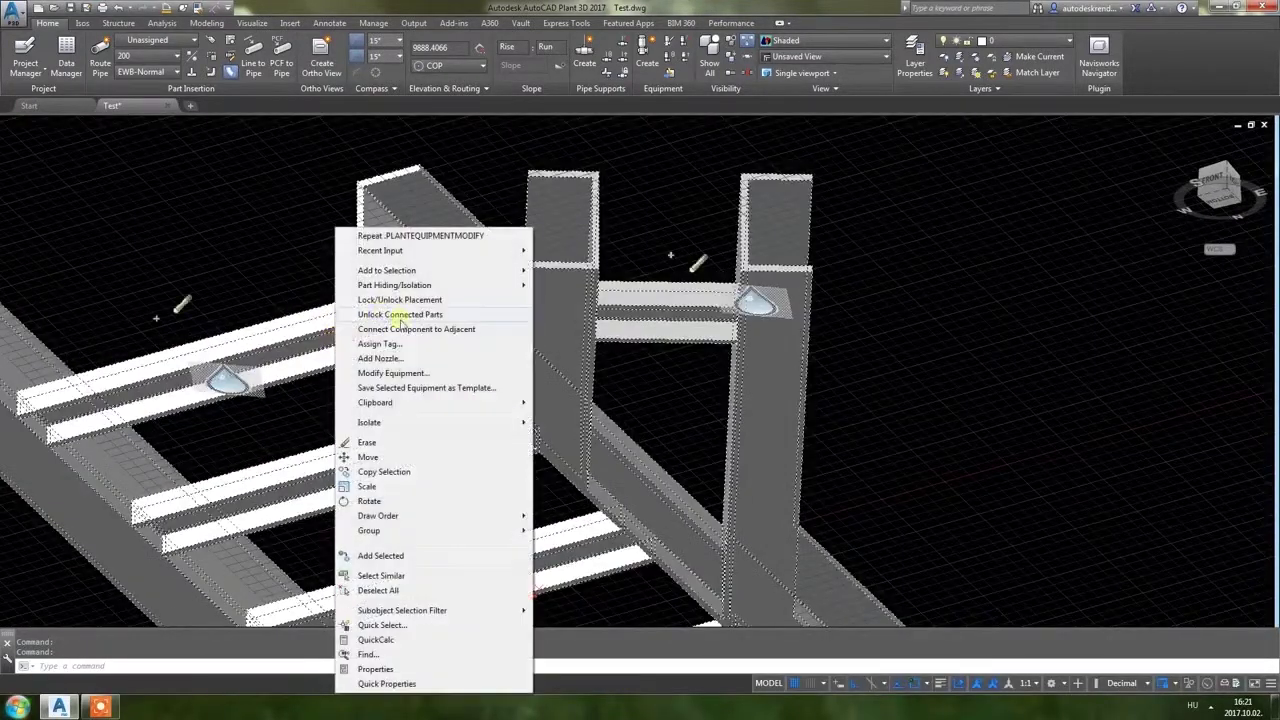
left_click(420, 366)
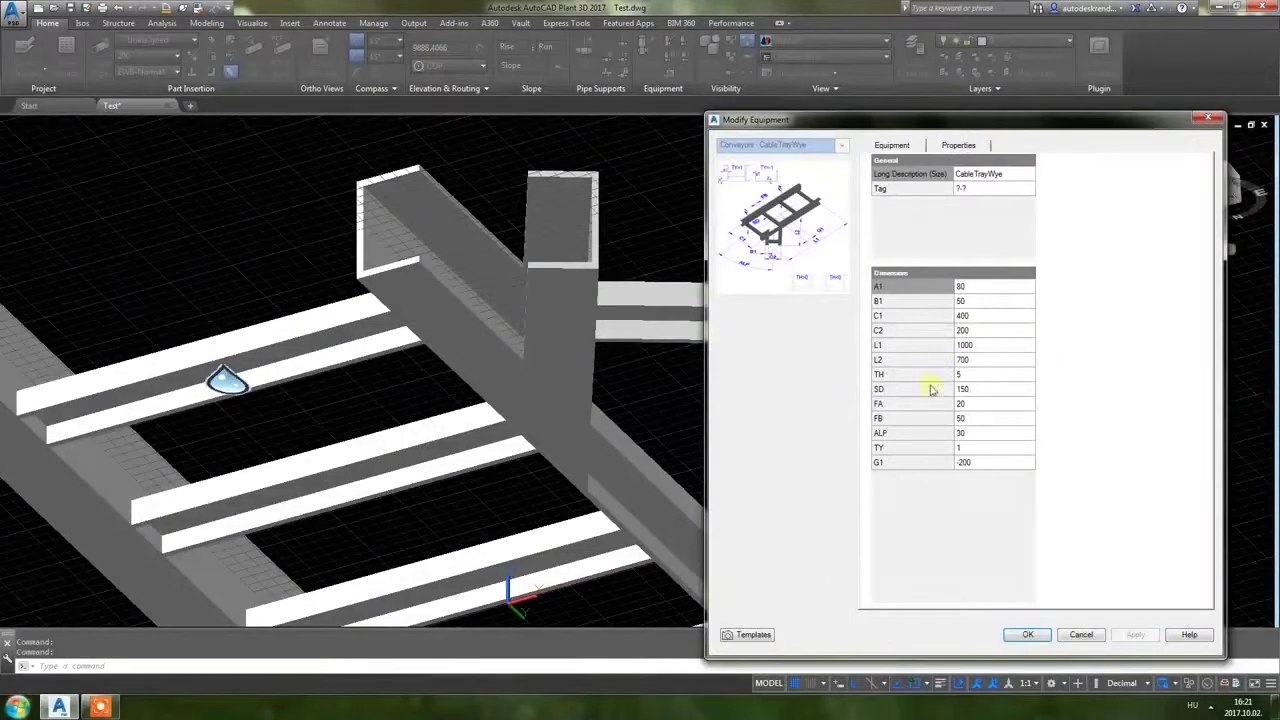
left_click(961, 375)
left_click(1000, 420)
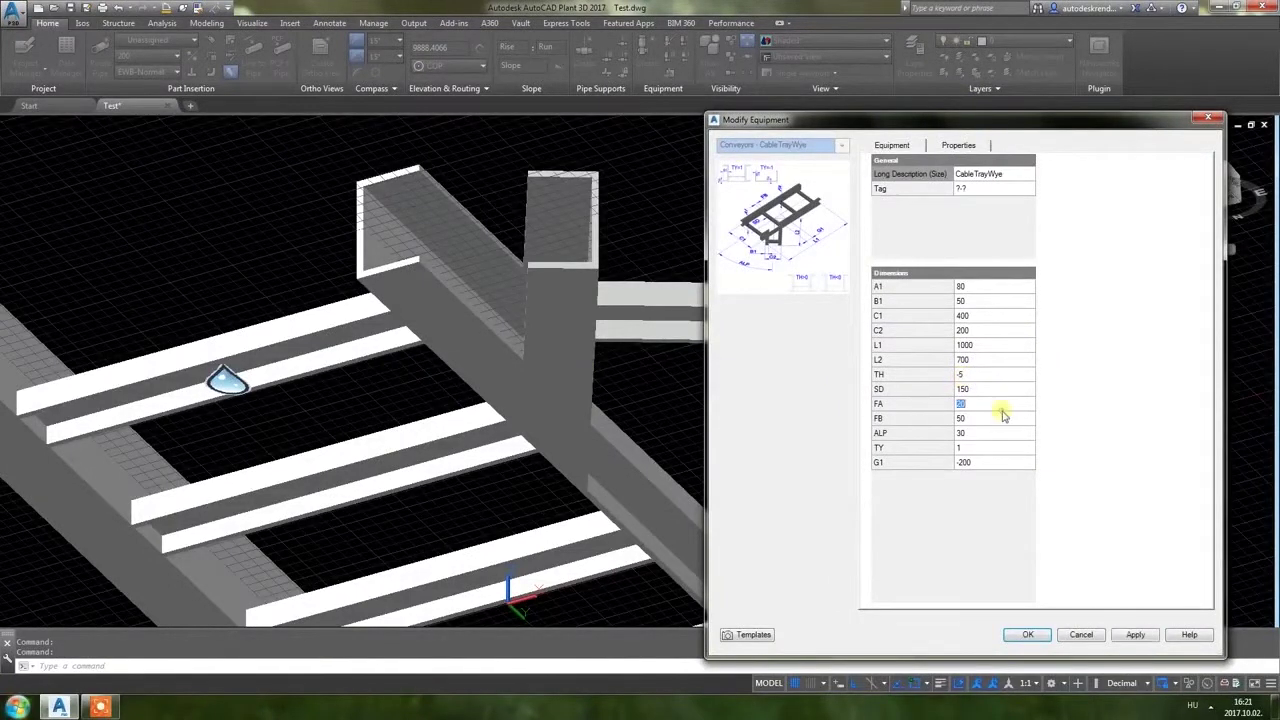
left_click(1136, 635)
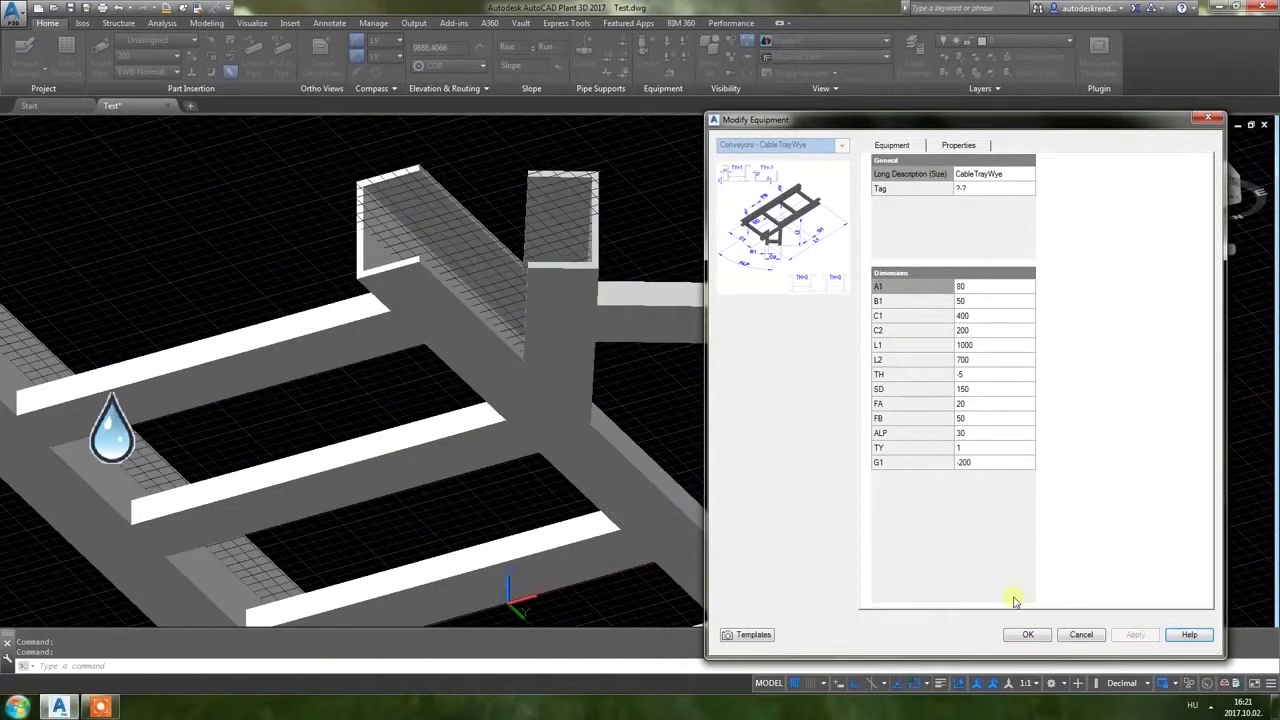
left_click(988, 378)
type("+5")
left_click(1000, 410)
left_click(1137, 635)
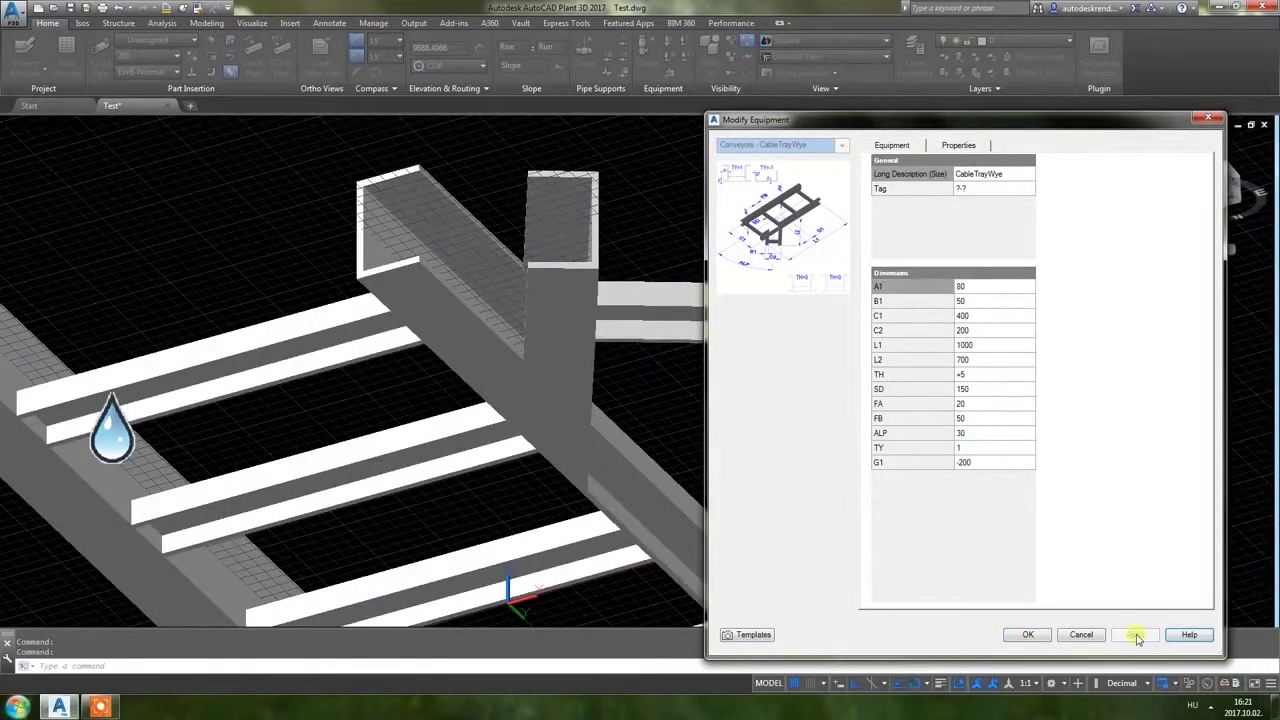
left_click(1030, 635)
middle_click_drag(831, 294, 678, 402, "shift")
Make the wye a plate-type tray with TY -1 and TH 1.
right_click(700, 350)
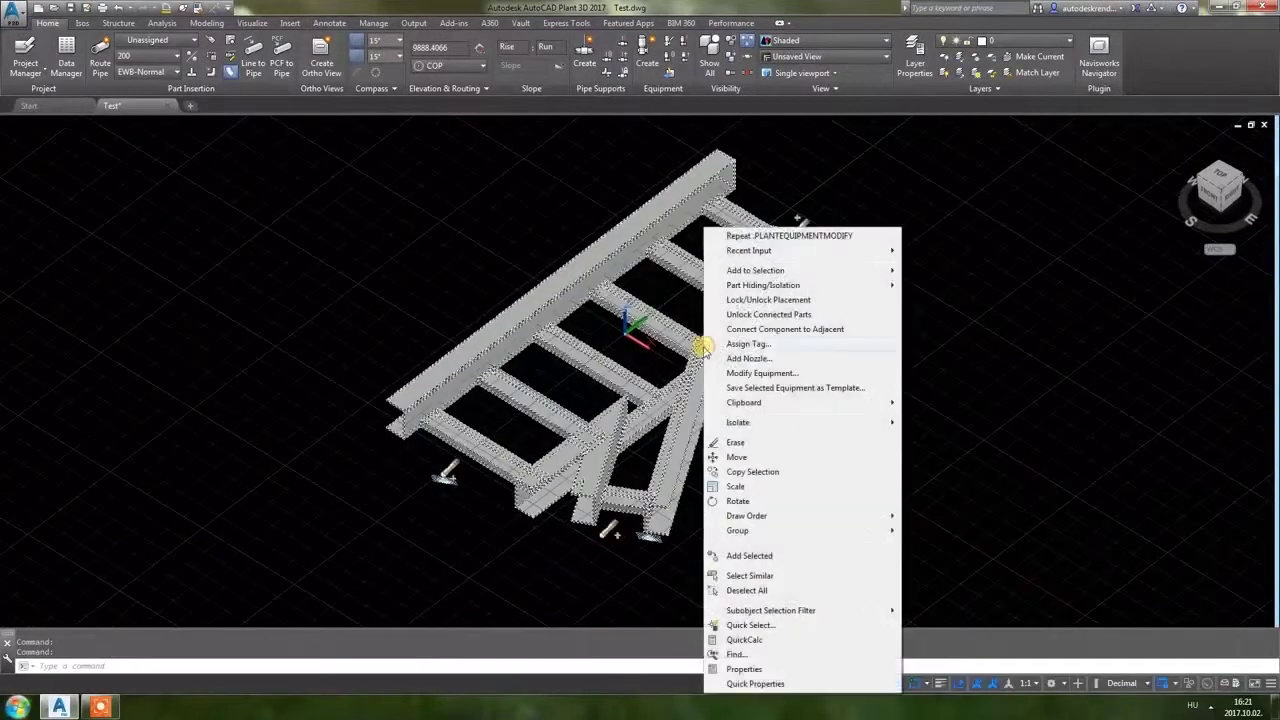
left_click(826, 373)
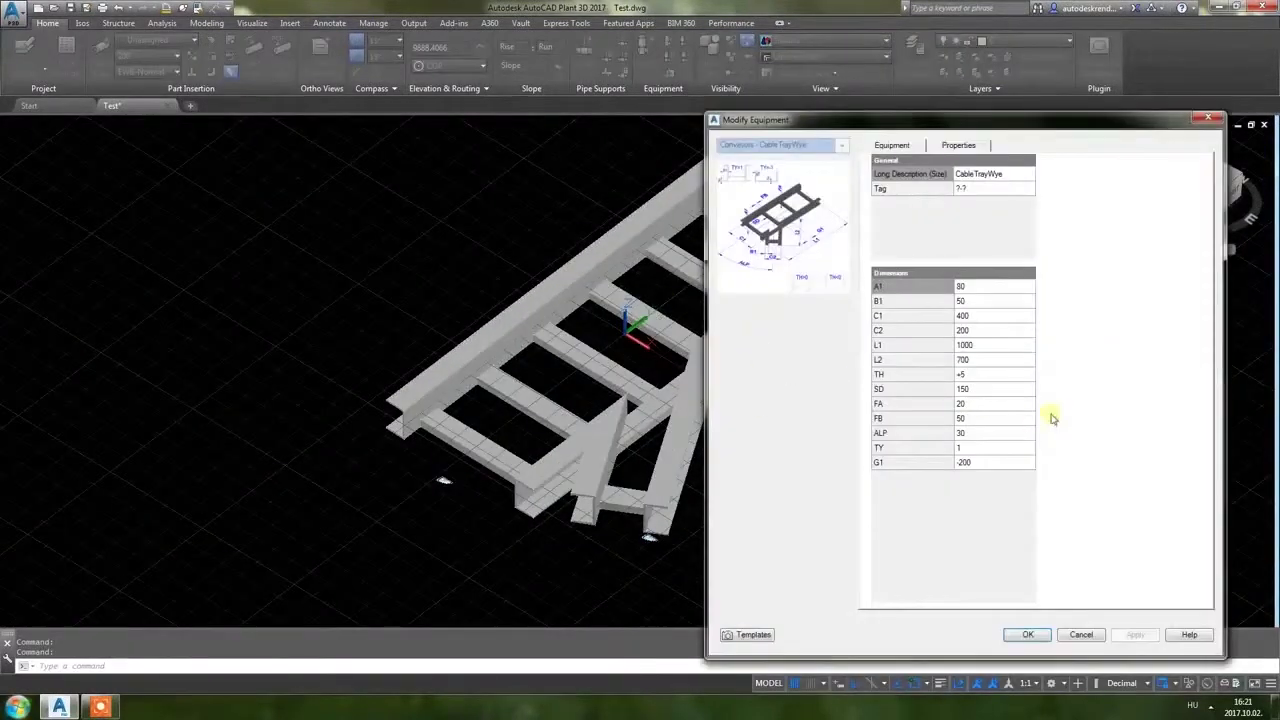
left_click(975, 448)
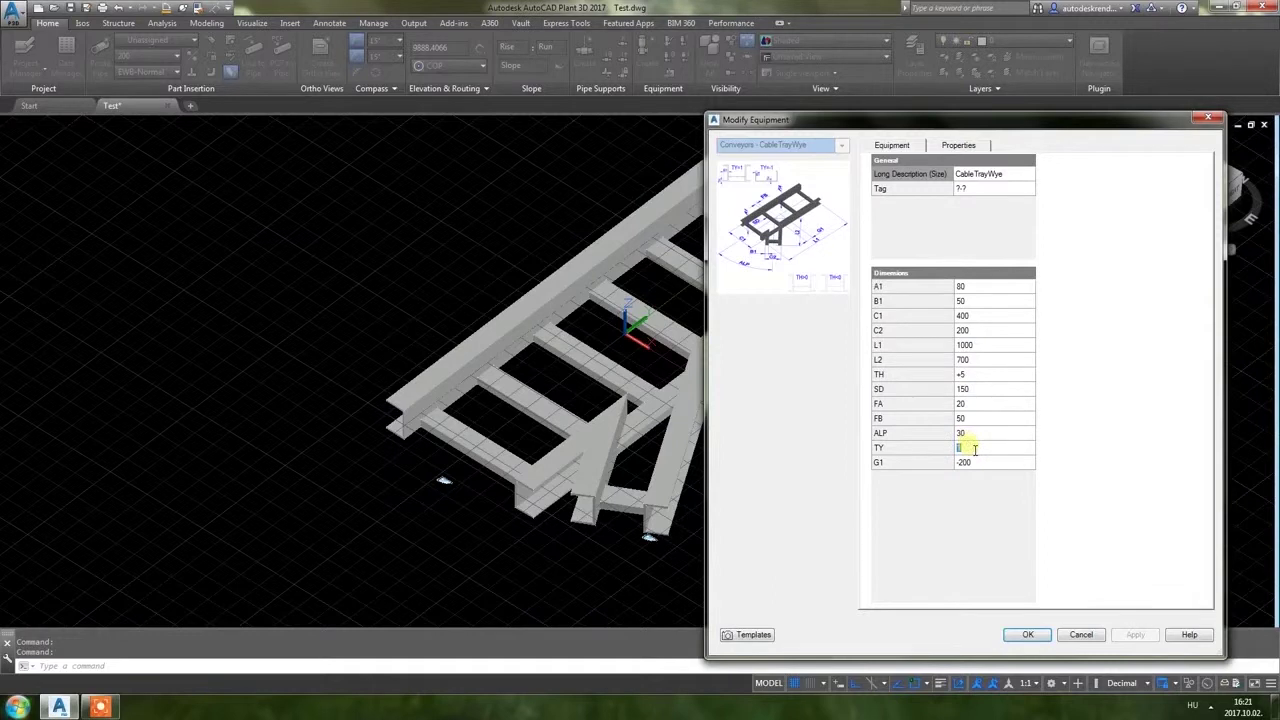
type("-1")
left_click(970, 375)
type("1")
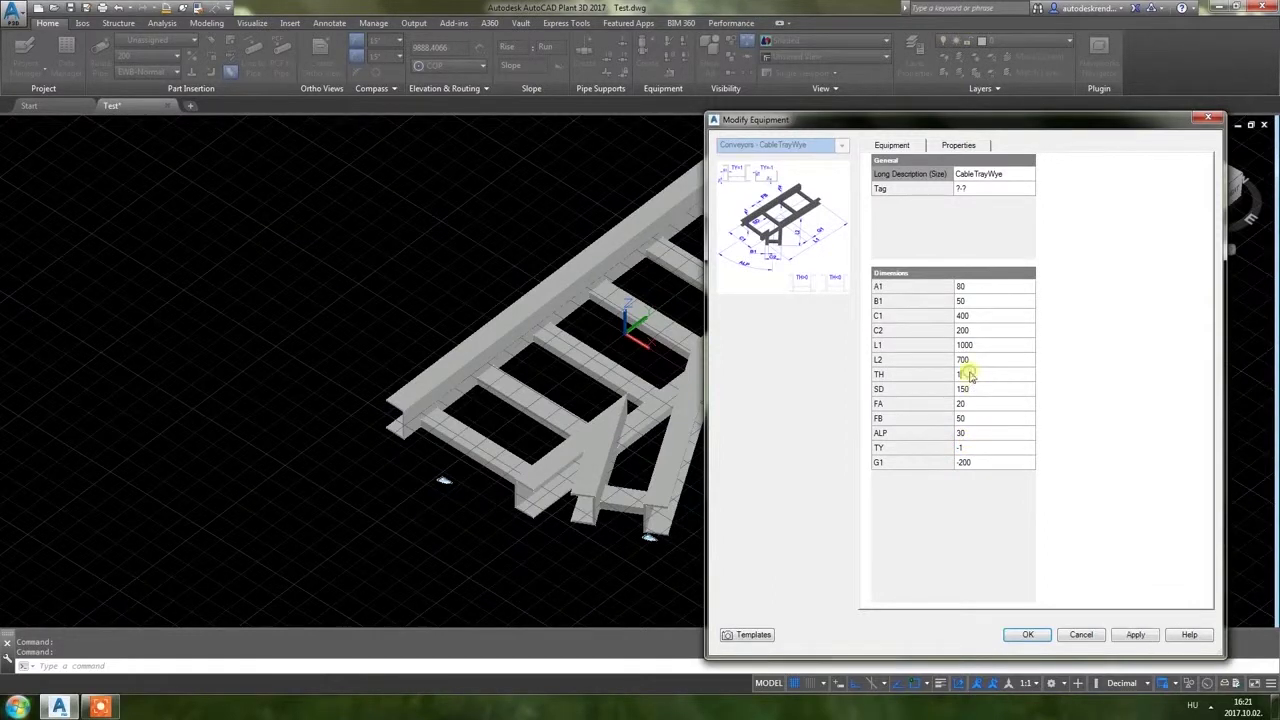
left_click(1140, 635)
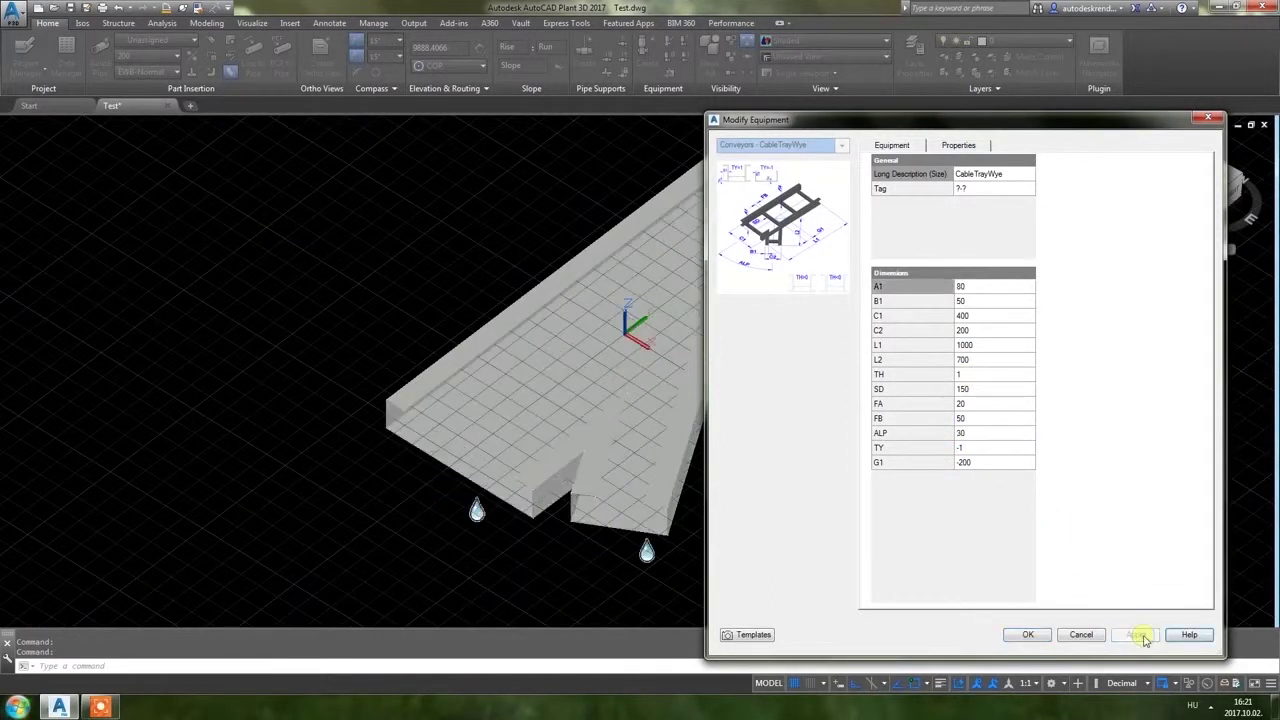
left_click(1029, 636)
Switch the visual style to Shaded with edges and orbit around the tray.
middle_click_drag(914, 503, 178, 143, "shift")
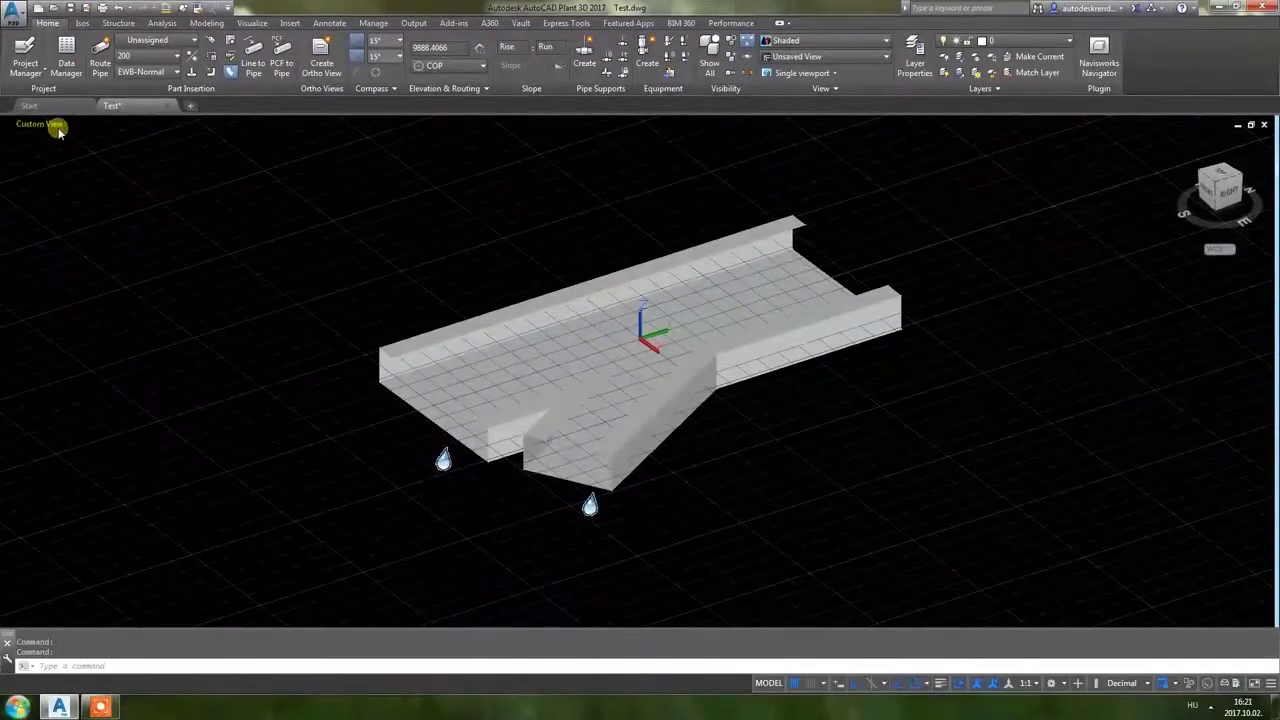
left_click(81, 123)
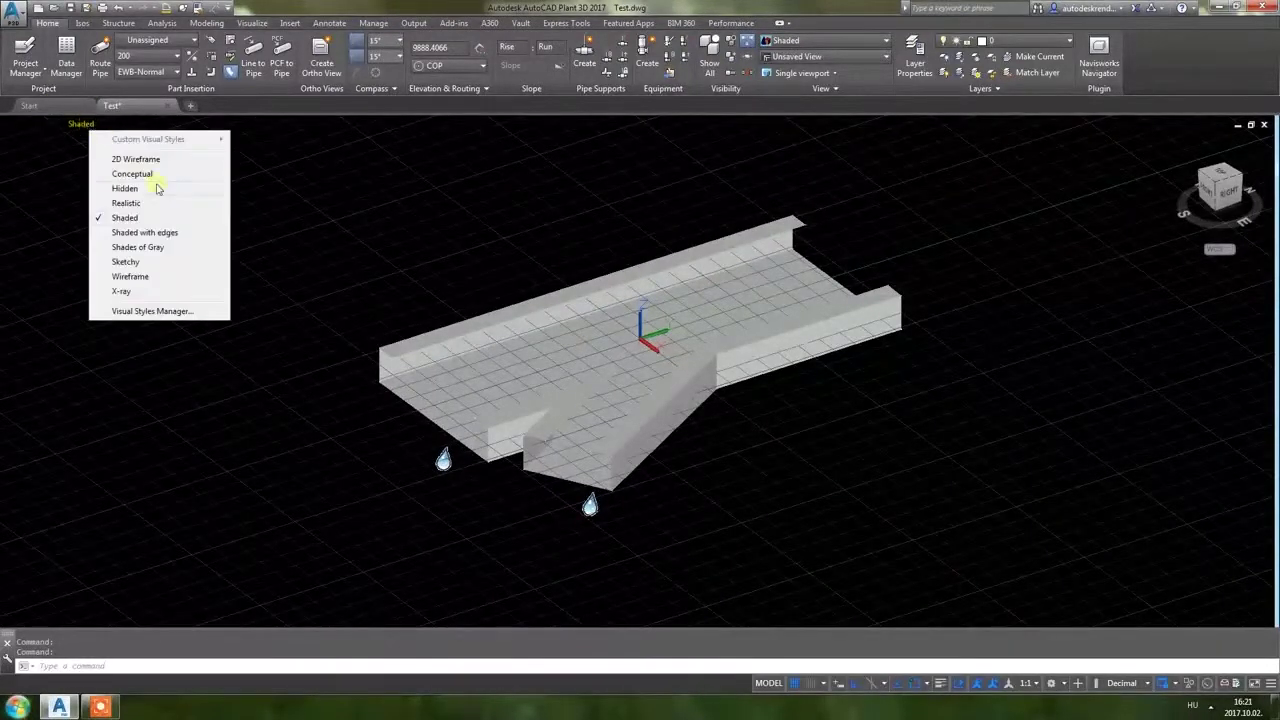
left_click(170, 232)
mouse_move(571, 386)
middle_mouse_down("shift")
mouse_move(694, 343)
mouse_move(768, 339)
mouse_move(757, 311)
mouse_move(710, 350)
mouse_move(608, 371)
mouse_move(549, 357)
middle_mouse_up("shift")
Give the wye ALP -40 and G1 200 in Modify Equipment, apply, and close it.
left_click(549, 357)
right_click(482, 230)
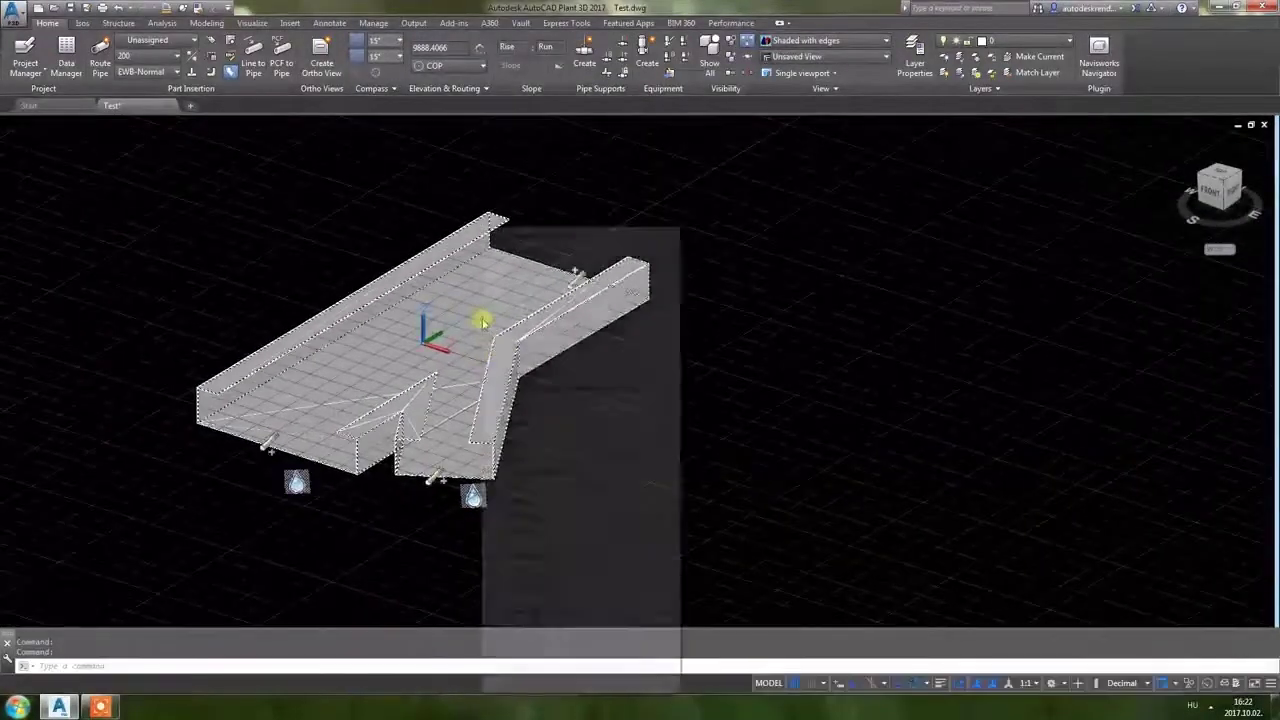
left_click(540, 373)
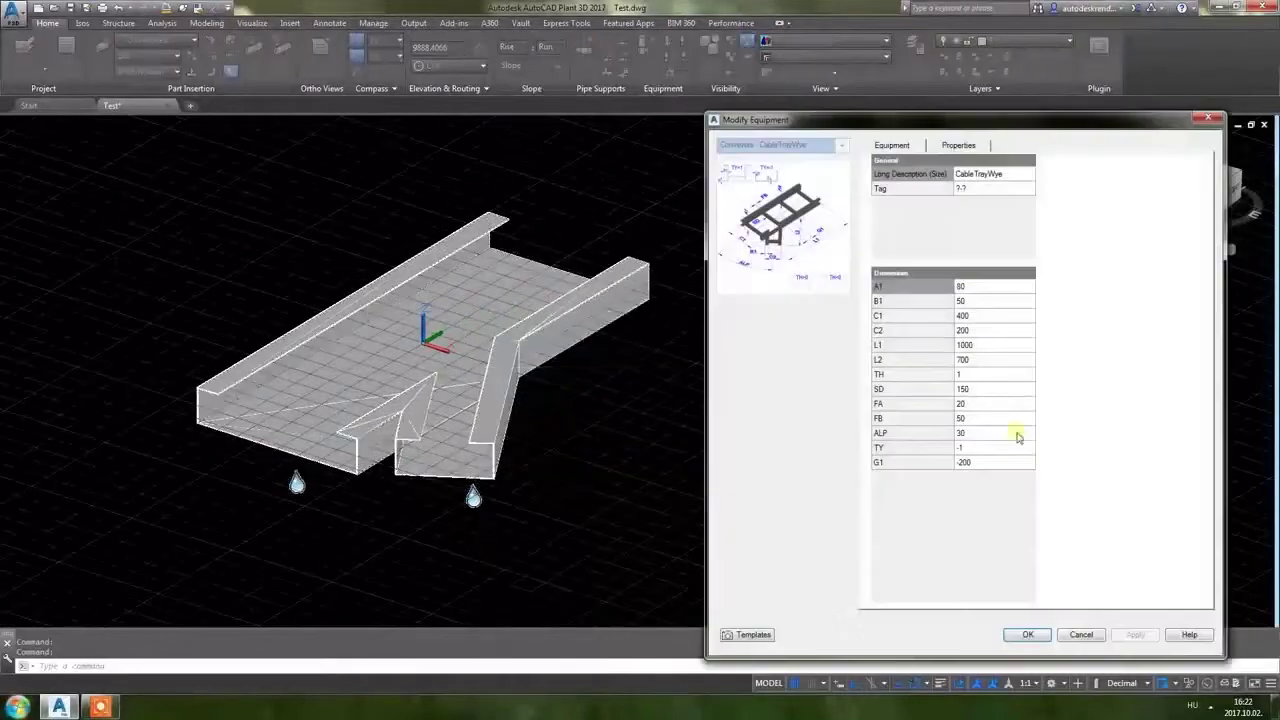
left_click(976, 432)
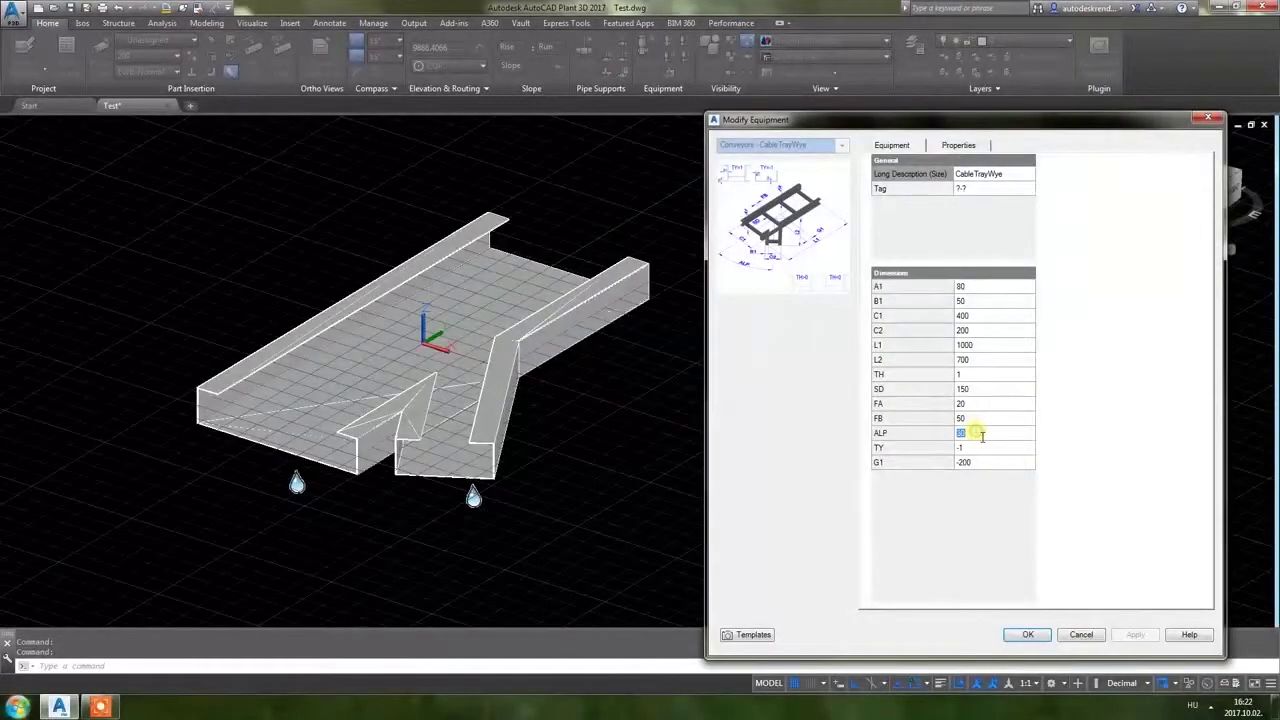
left_click(990, 462)
type("200")
left_click(1000, 420)
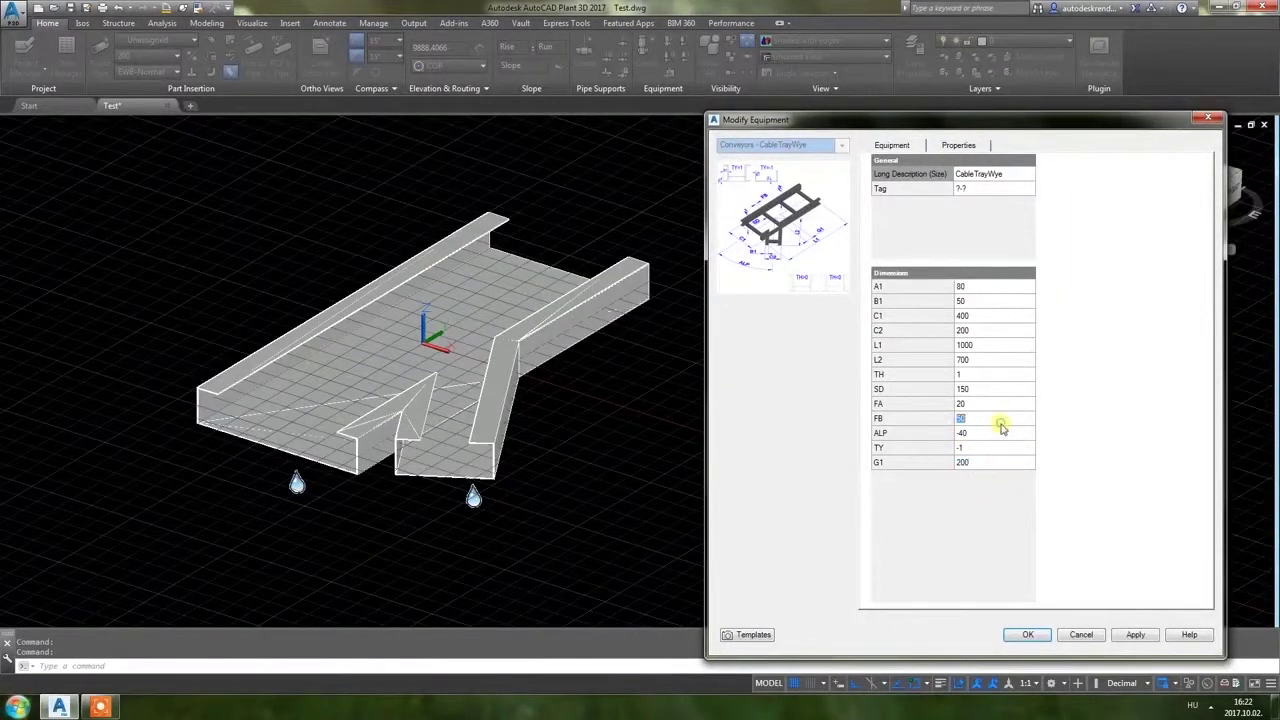
left_click(1136, 634)
left_click(1018, 638)
middle_click_drag(651, 380, 409, 280, "shift")
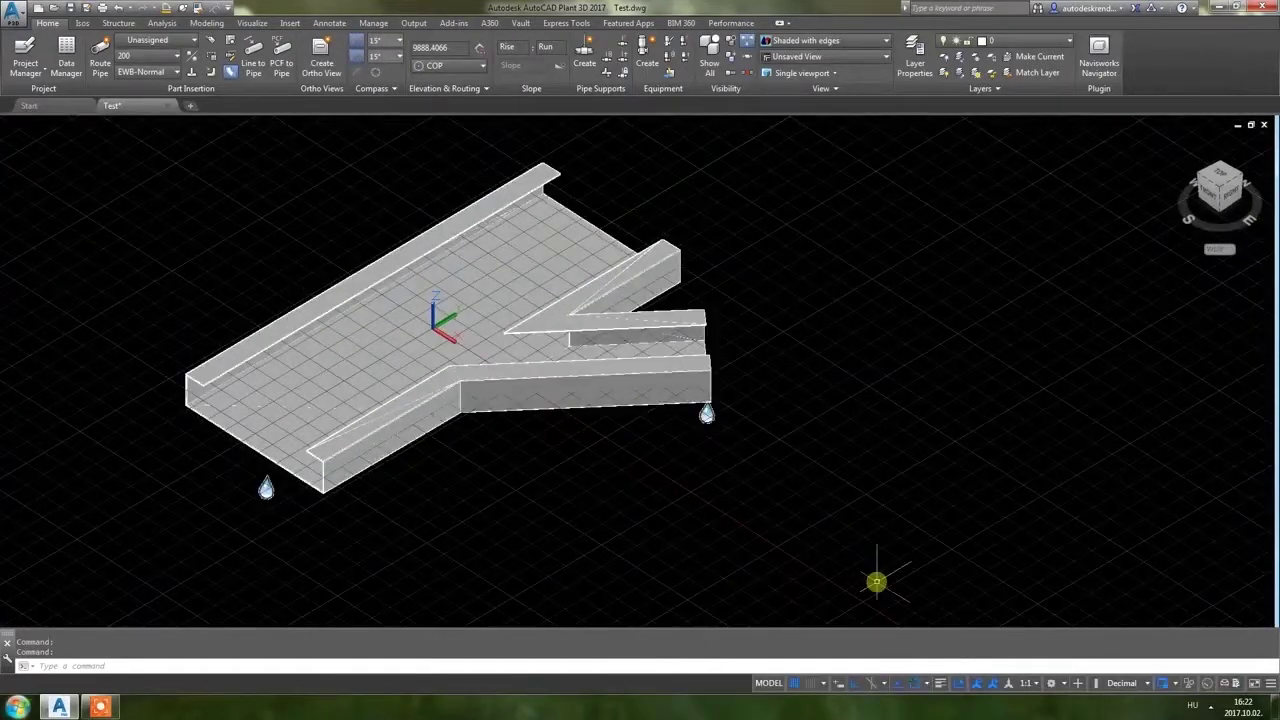
left_click(104, 708)
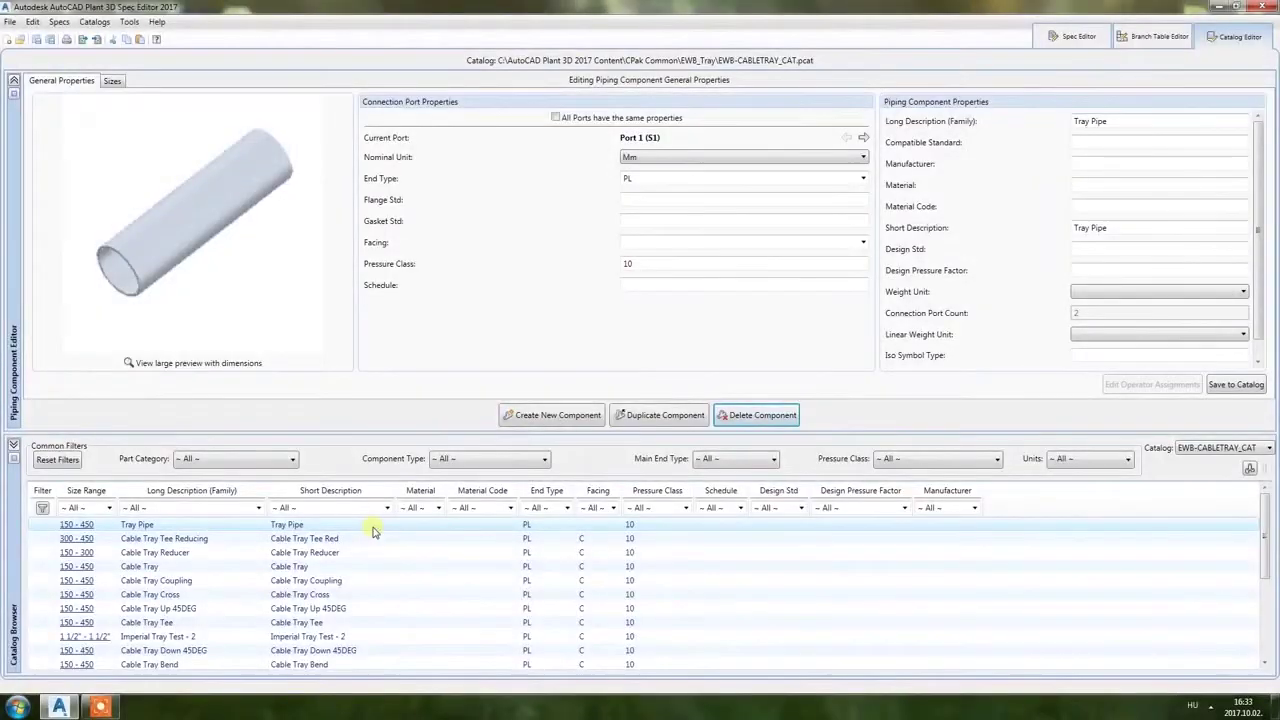
Create a metric Wye component with CableTrayWye graphics at starting size 150.
left_click(530, 418)
left_click(613, 212)
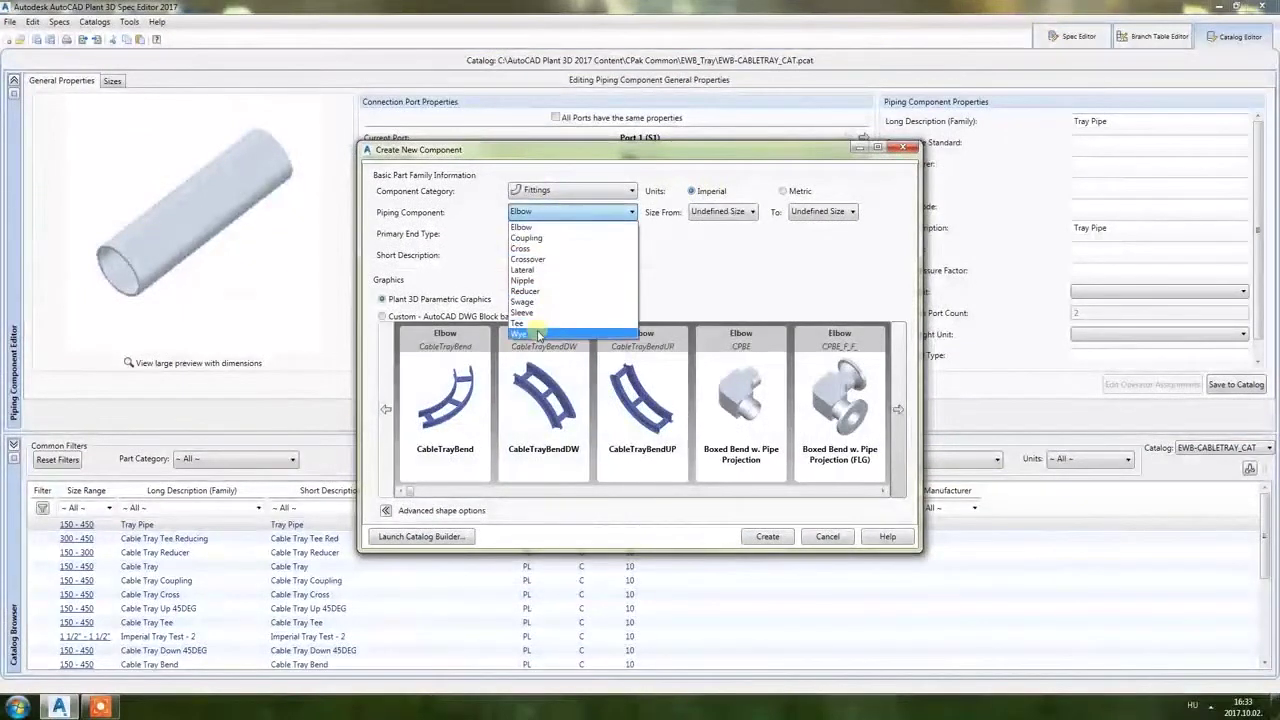
left_click(585, 335)
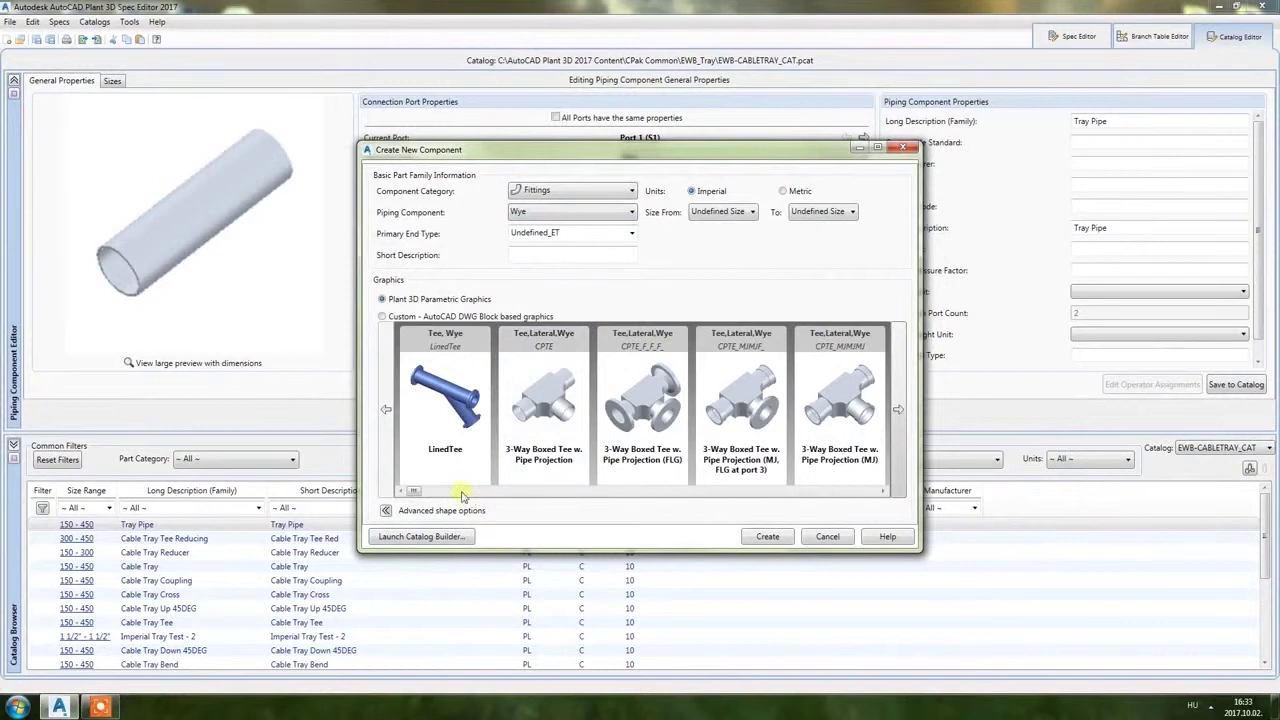
left_click_drag(415, 492, 815, 494)
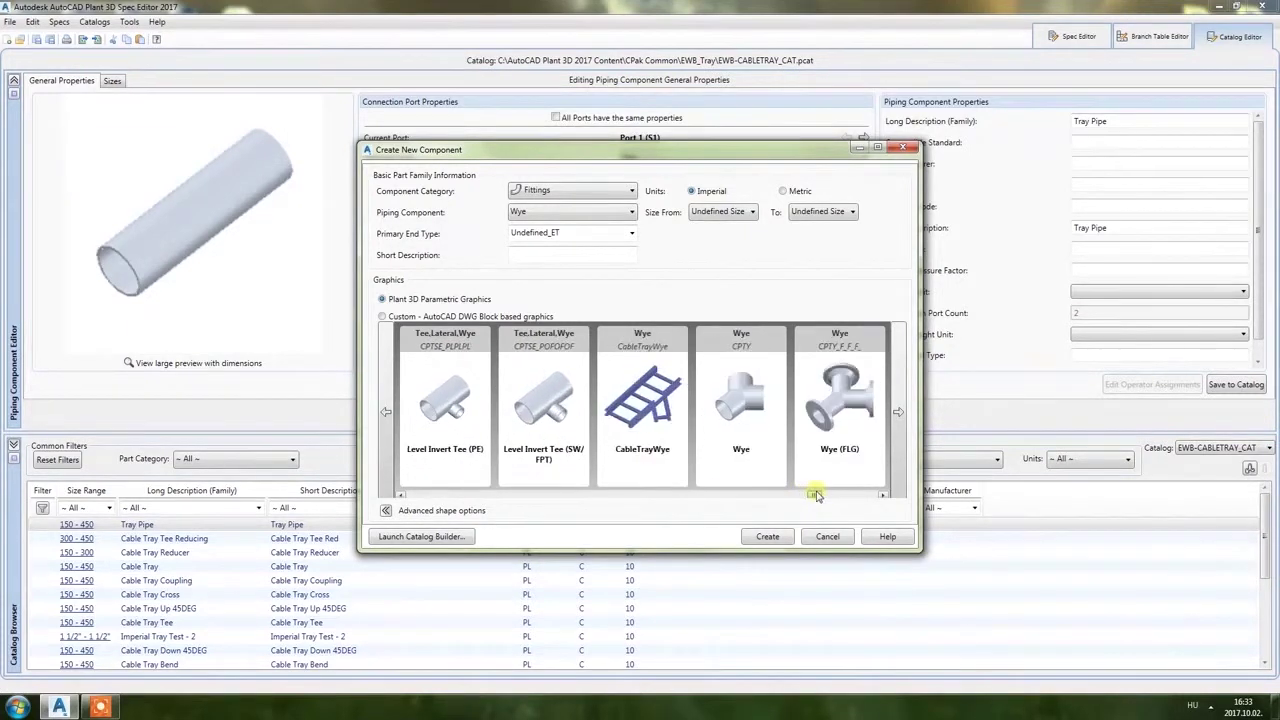
left_click(640, 410)
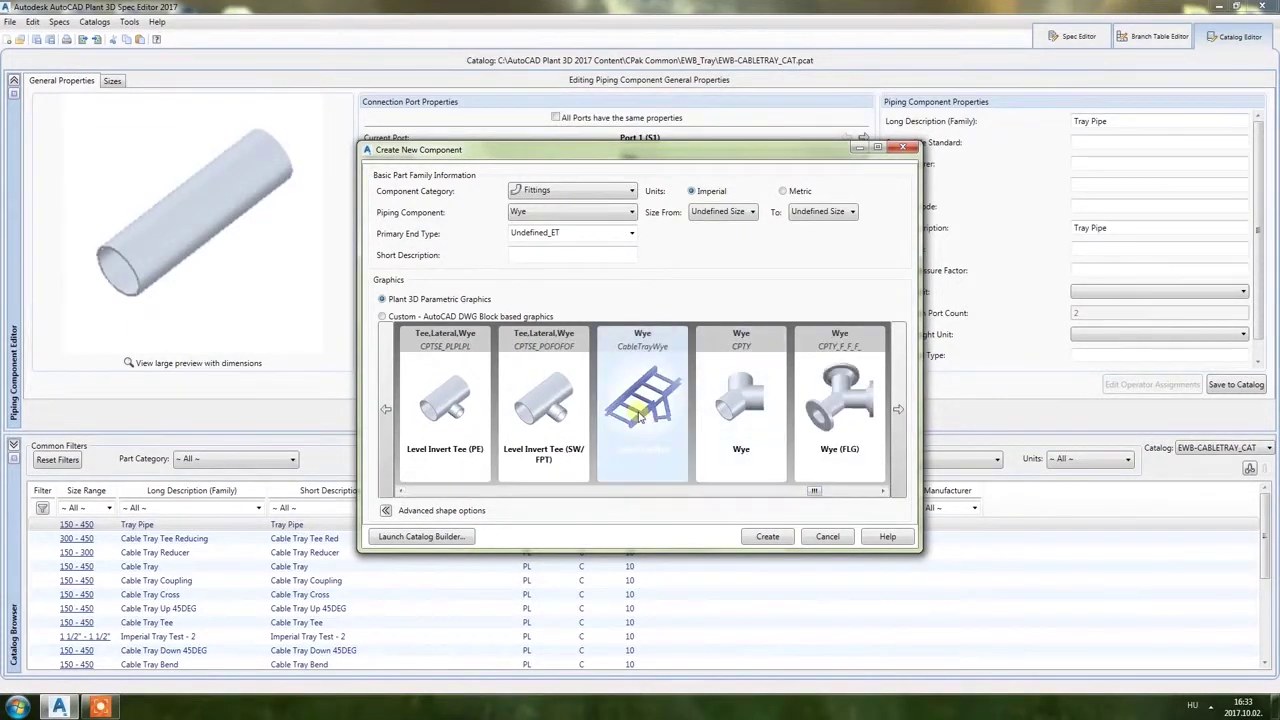
left_click(753, 213)
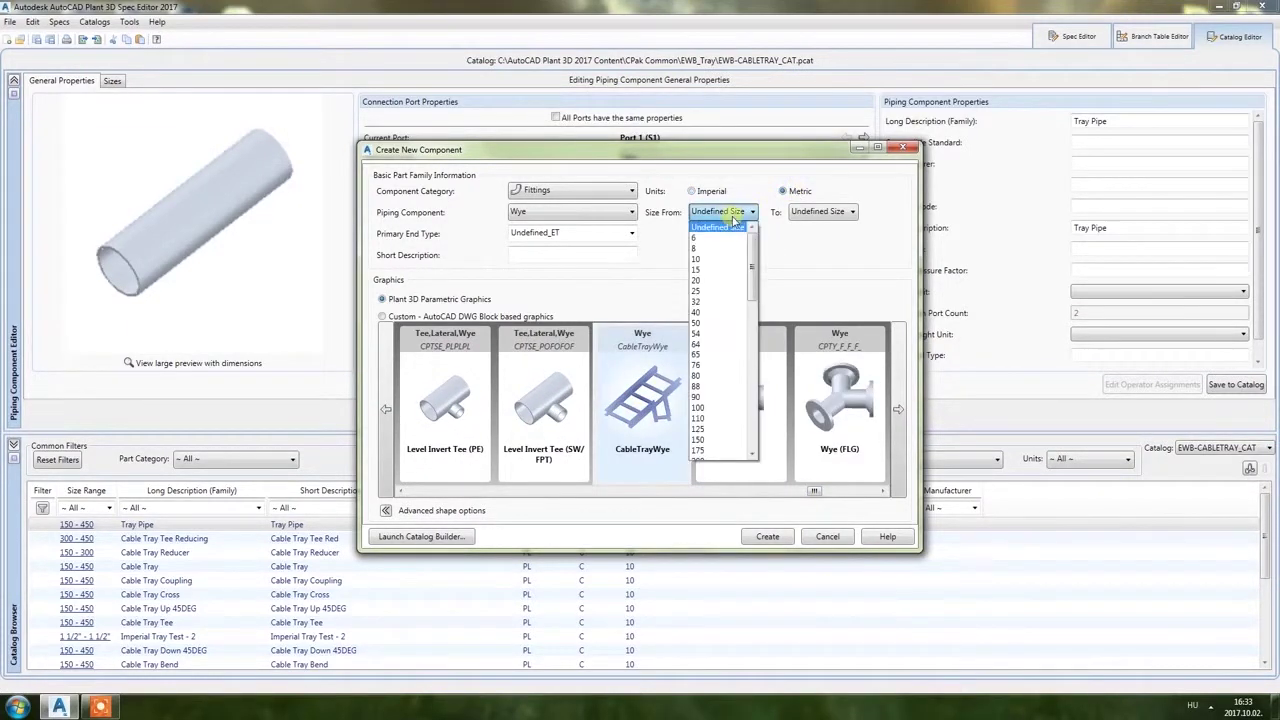
left_click(727, 441)
left_click(778, 532)
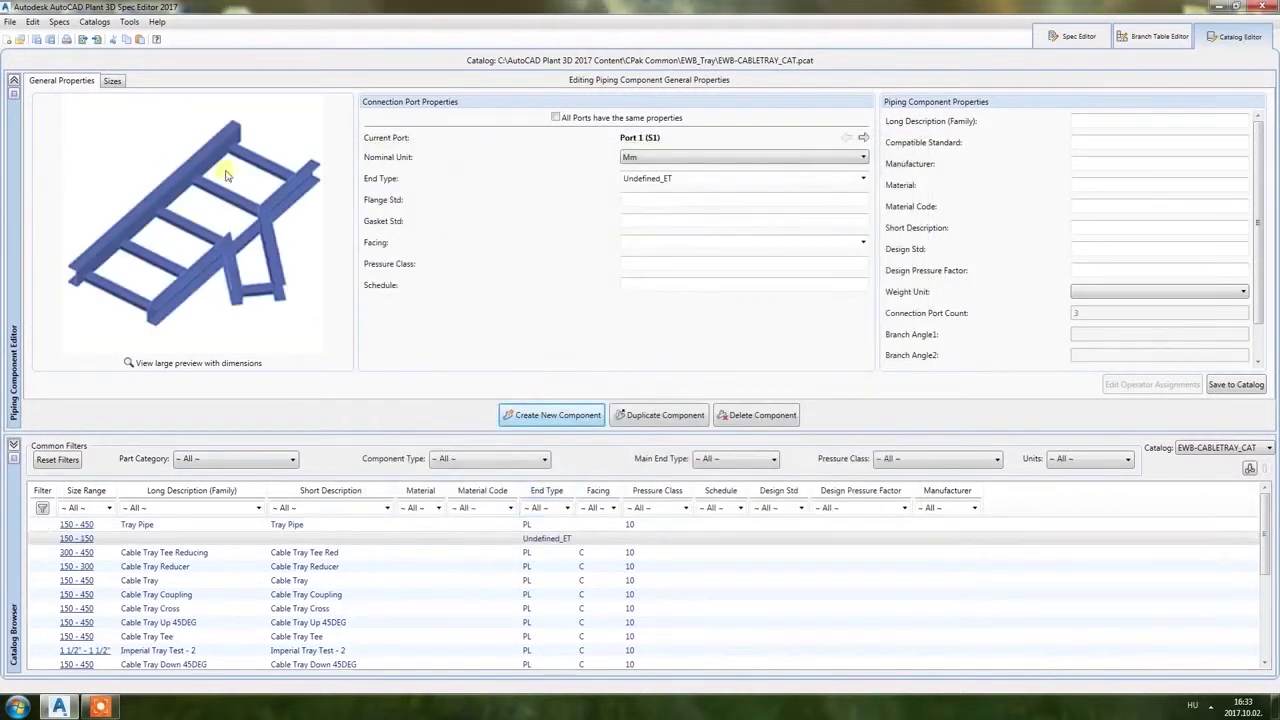
Give all wye ports end type PL, facing C and pressure class 10.
double_click(705, 180)
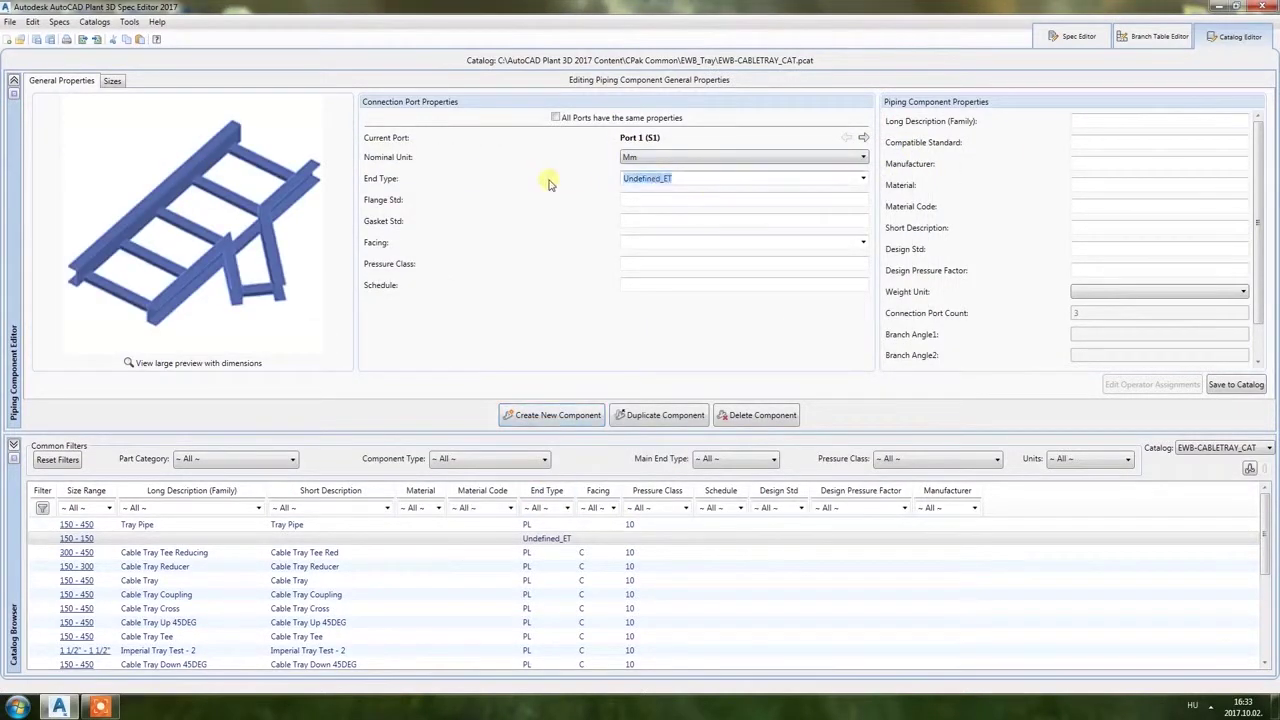
type("PL")
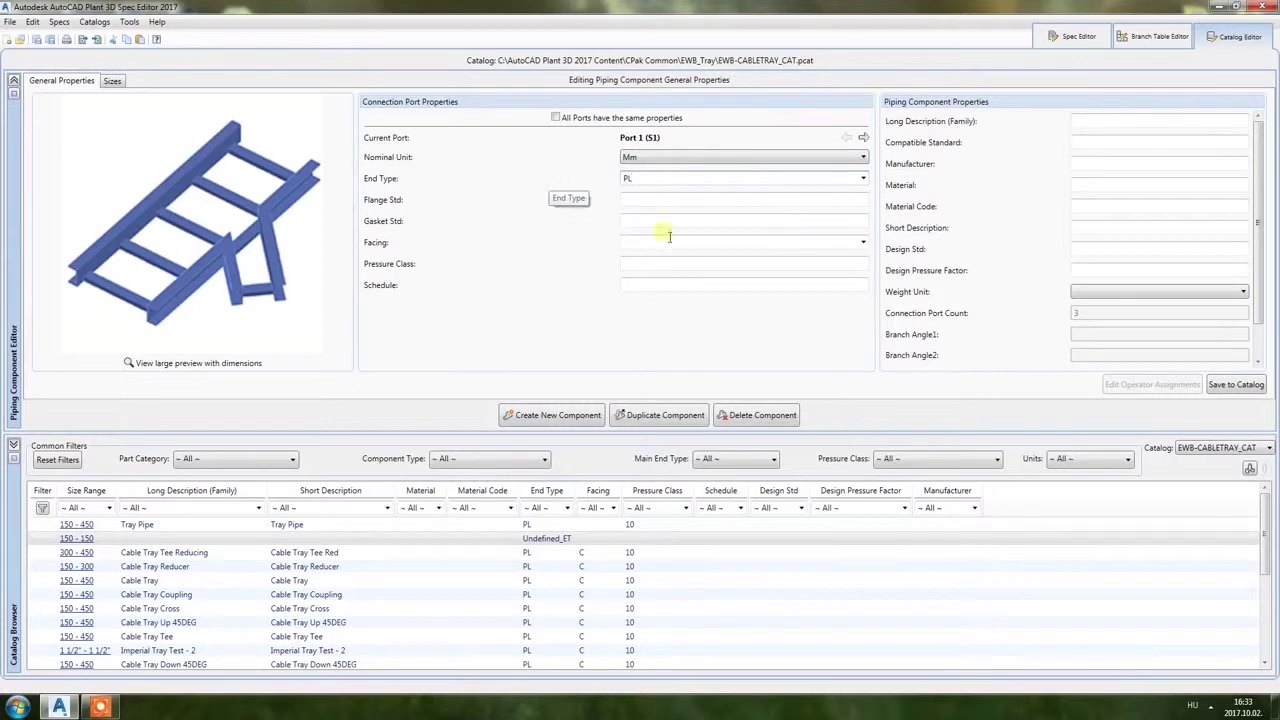
left_click(662, 244)
type("C")
left_click(672, 264)
type("10")
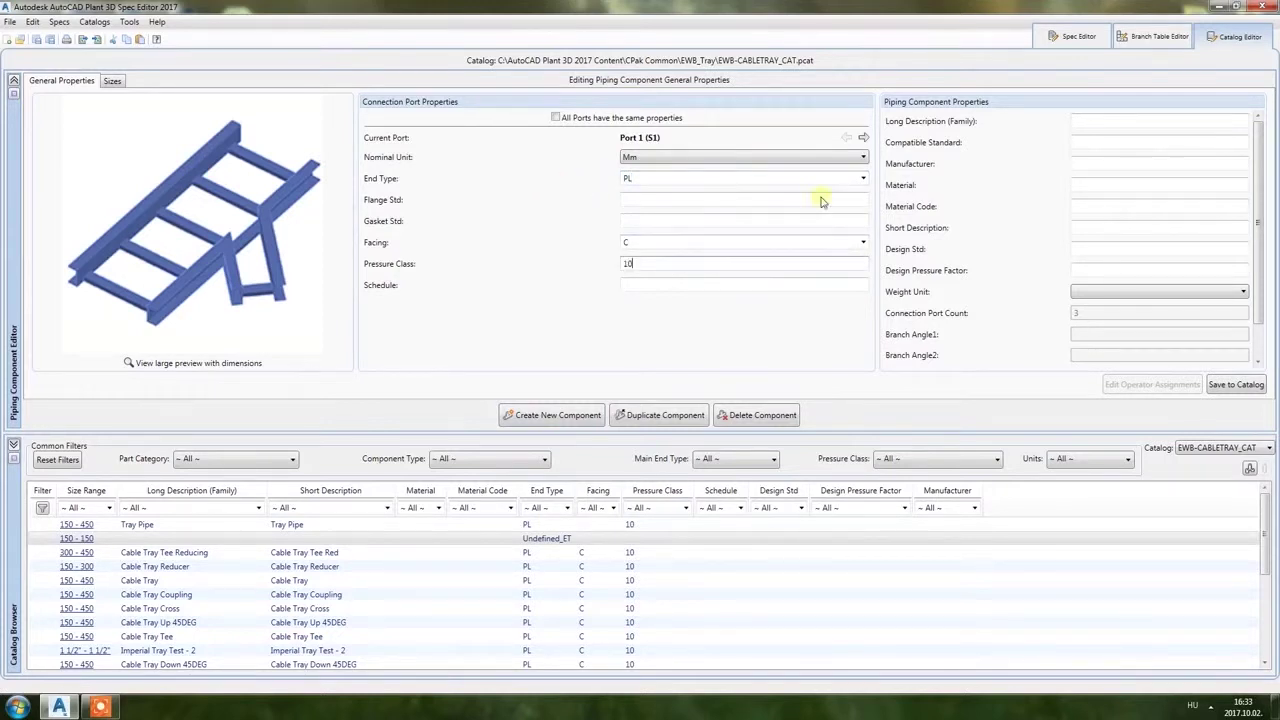
left_click(557, 118)
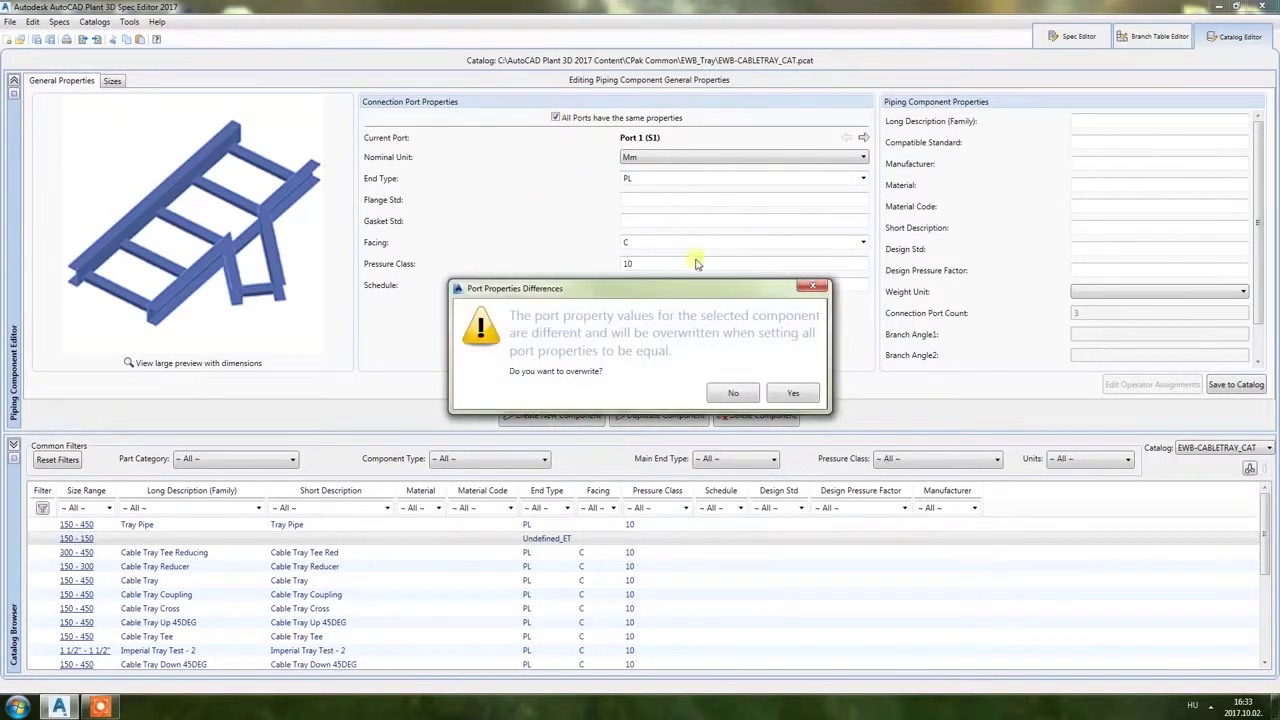
left_click(791, 395)
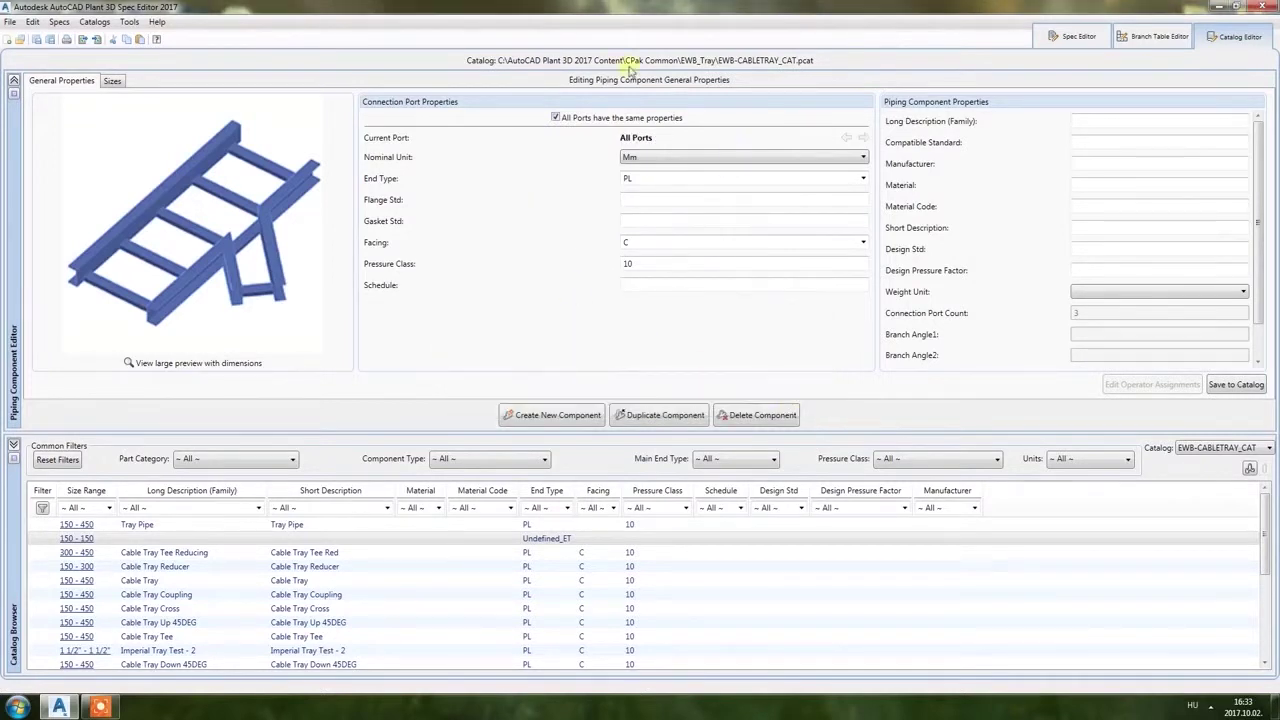
Set both the long and short descriptions to 'Cable Tray Wye 75DEG'.
left_click(1118, 126)
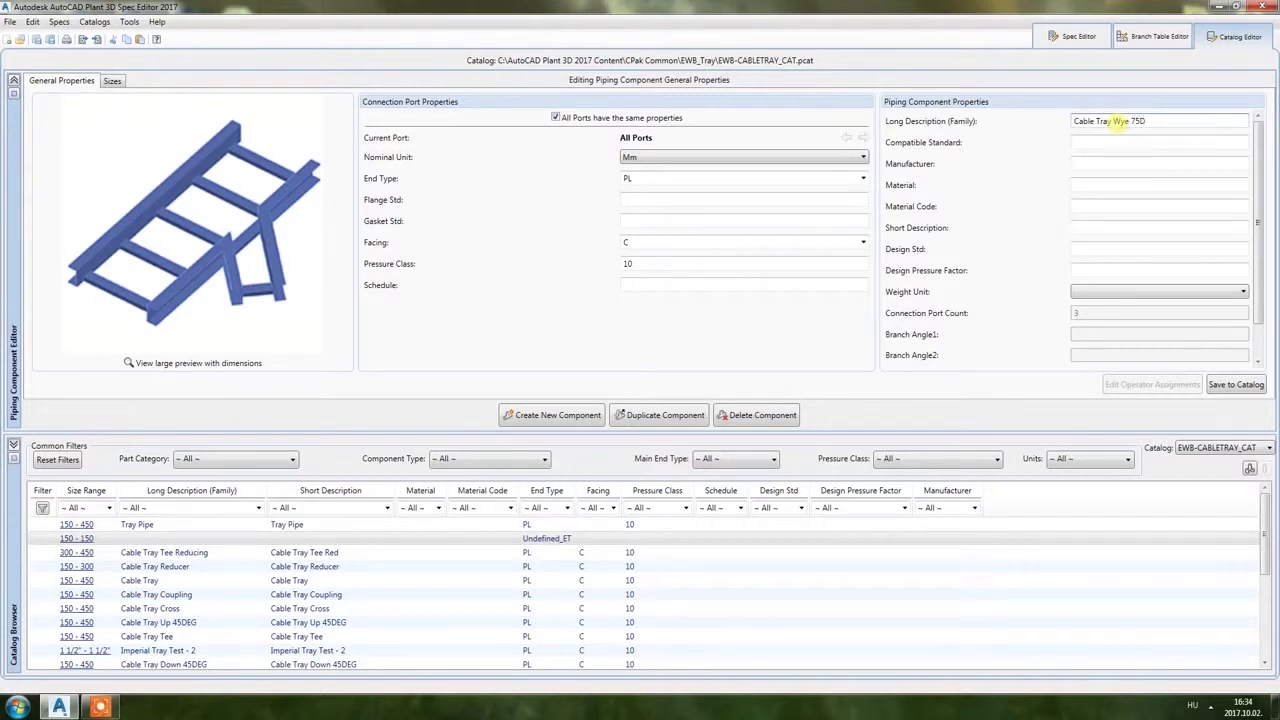
left_click_drag(1157, 129, 1017, 117)
key("ctrl+c")
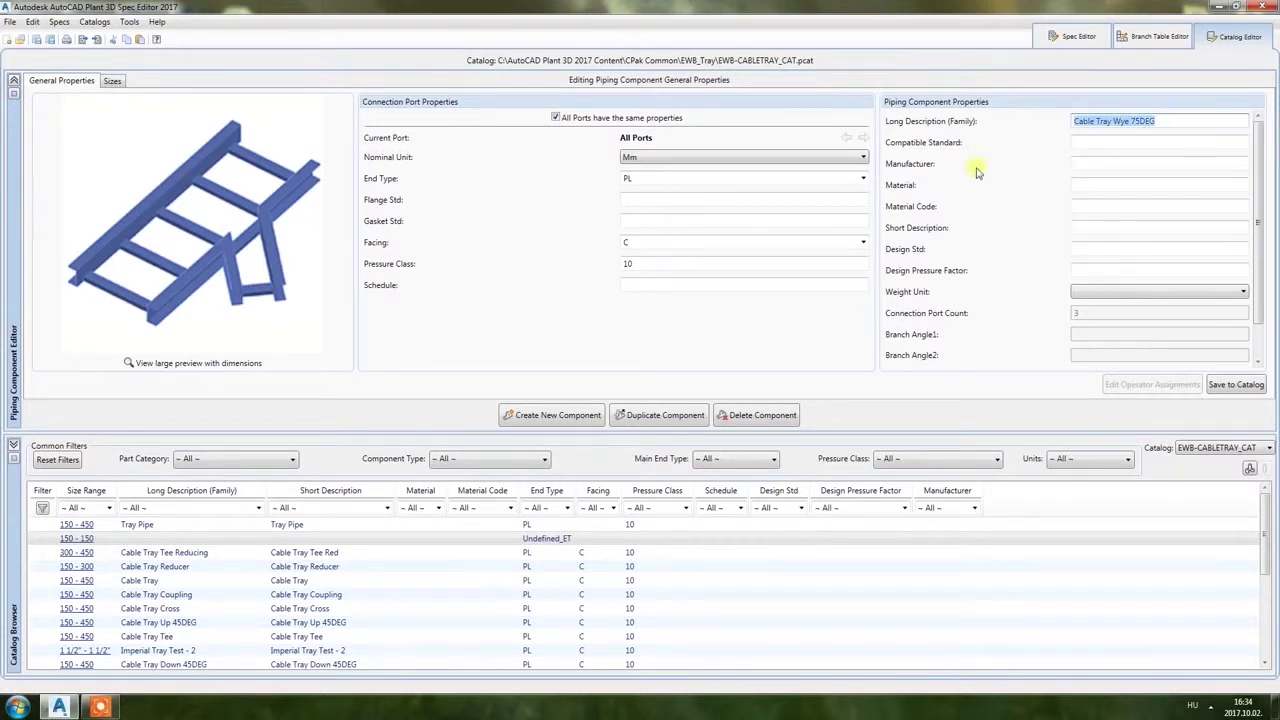
left_click(1097, 230)
key("ctrl+v")
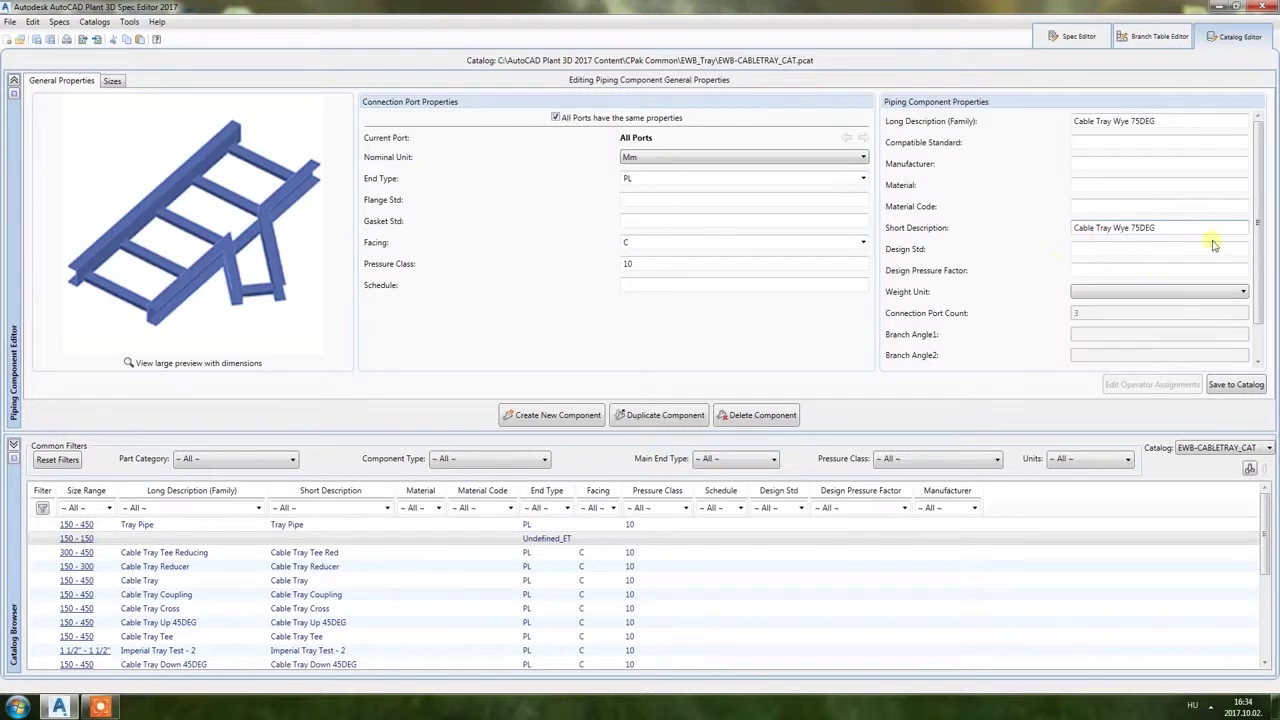
Enter Matching Pipe OD 150 for Ports 1, 2 and 3 on the Sizes tab.
left_click(114, 82)
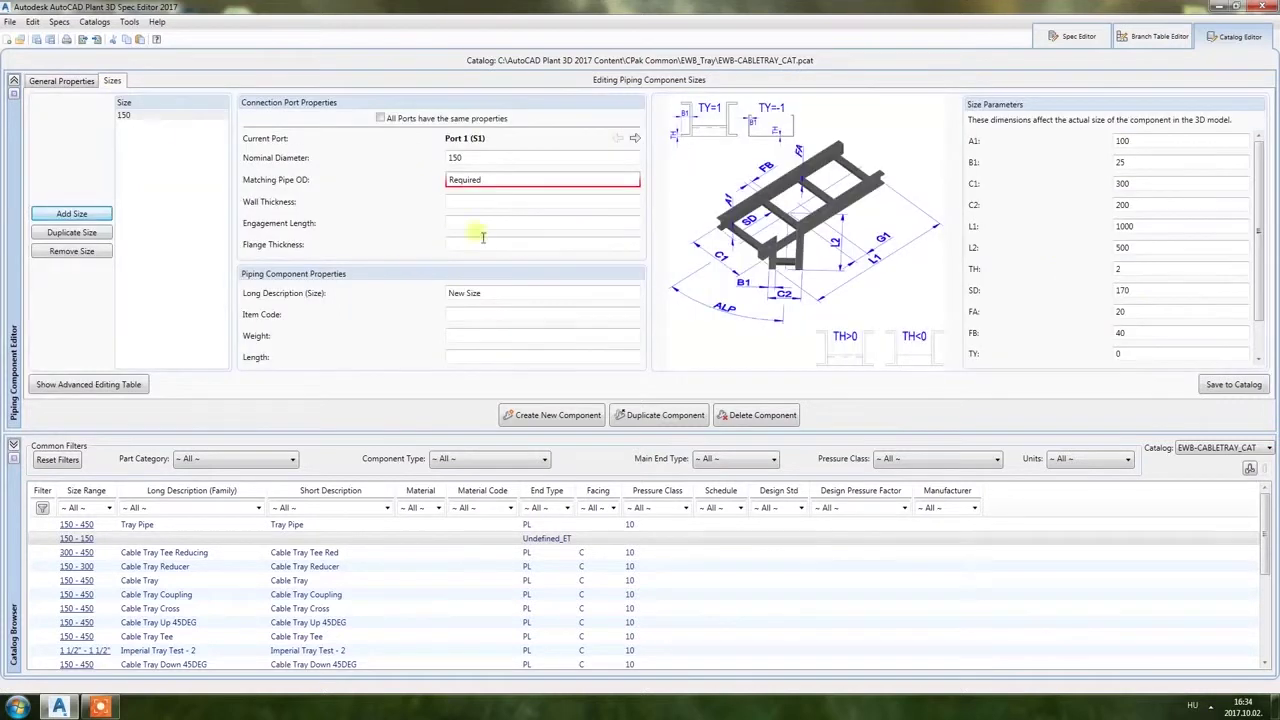
type("150")
left_click(634, 140)
type("150")
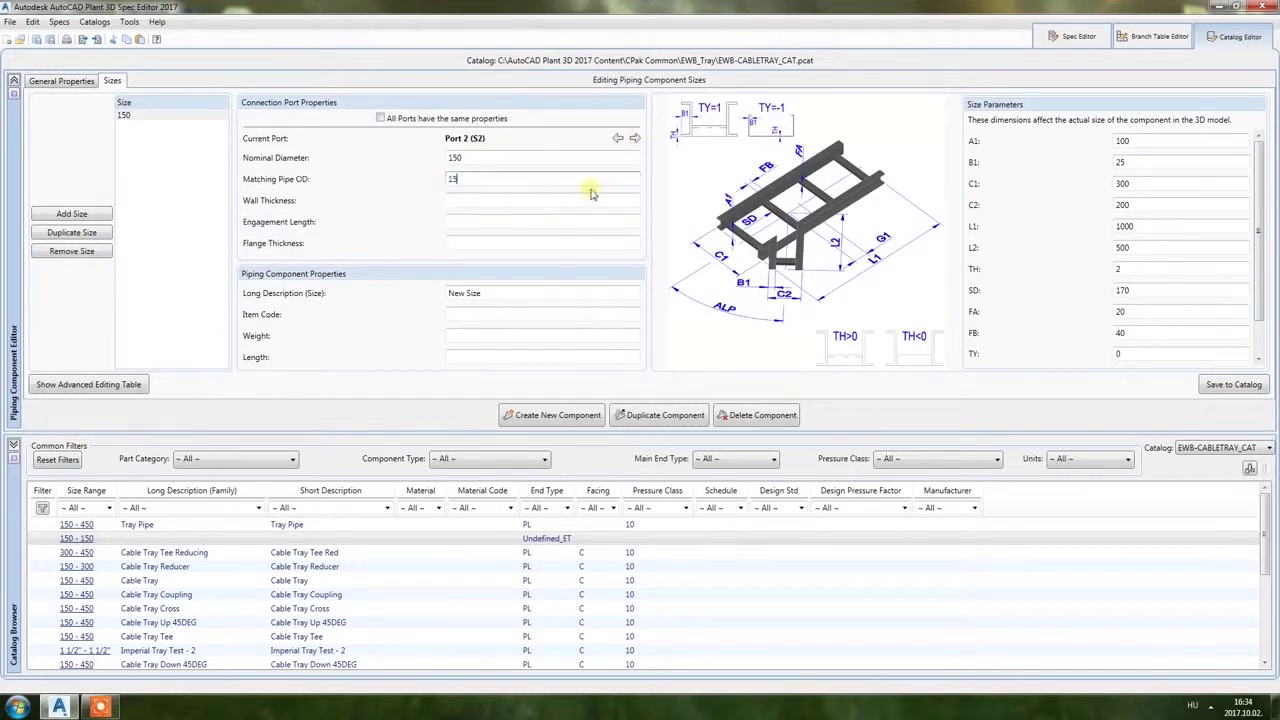
left_click(634, 140)
type("150")
Set the size's long description to 'Cable Tray Wye 75DEG - 150'.
left_click(517, 293)
key("ctrl+v")
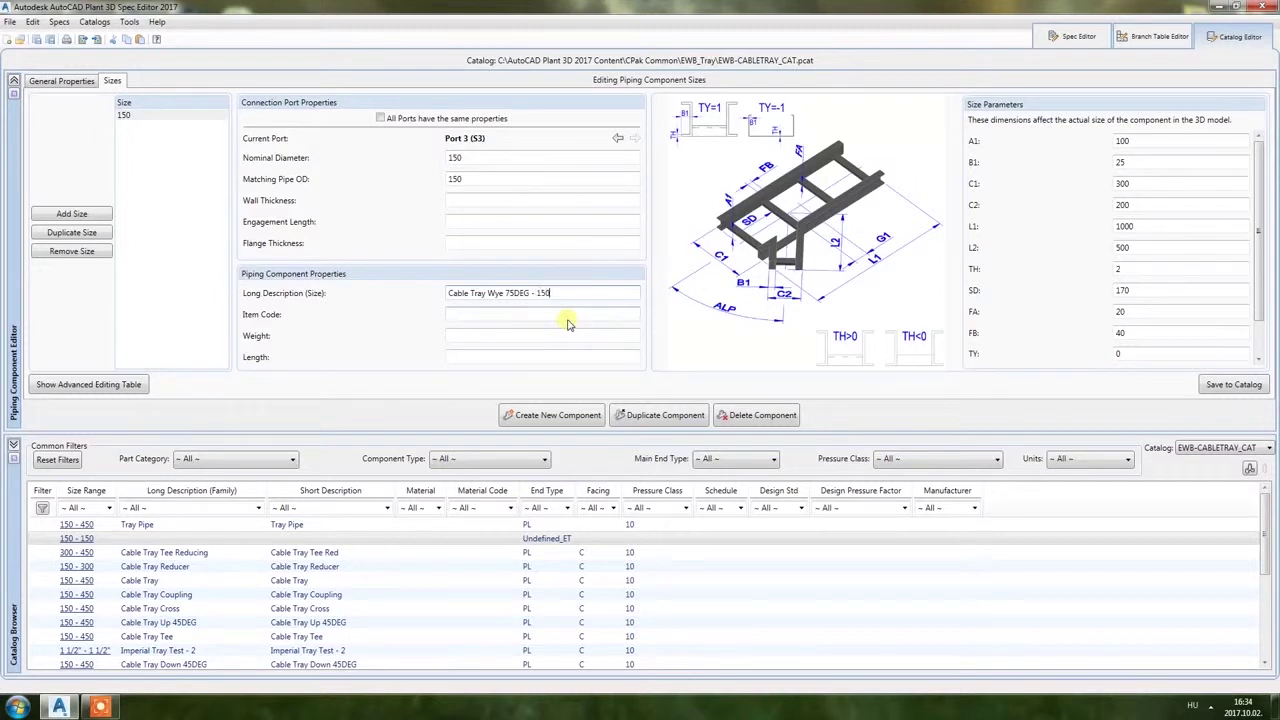
left_click(1140, 146)
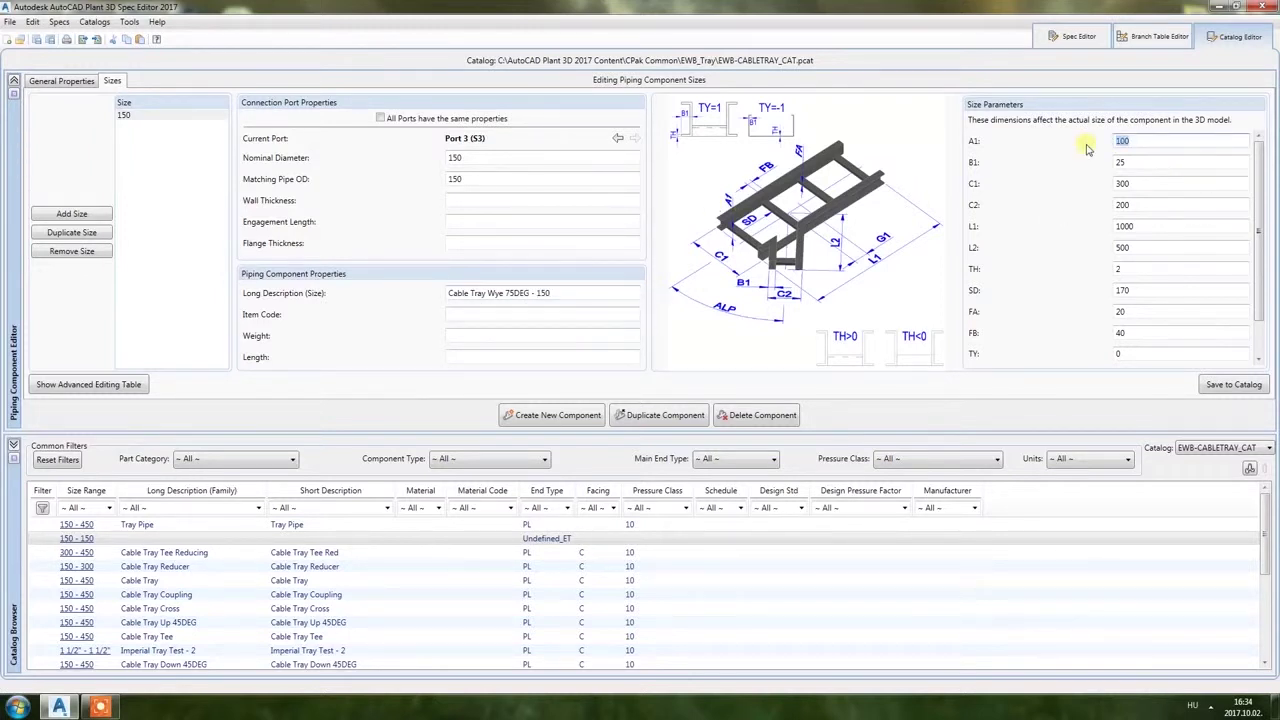
Enter size parameters A1 75, B1 20, C1 150, C2 150, L1 750, L2 450.
type("75")
left_click(1140, 164)
type("20")
key("Tab")
type("150")
left_click(1160, 207)
type("150")
left_click(1166, 229)
type("750")
key("Tab")
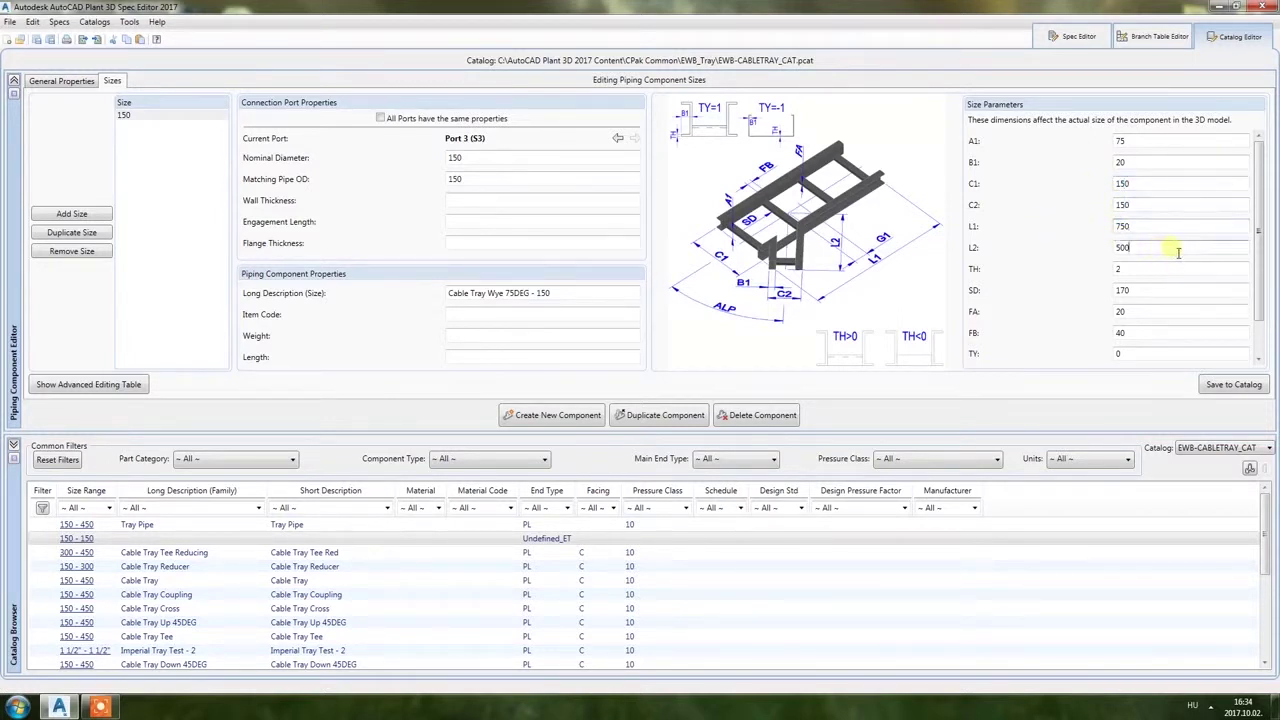
type("450")
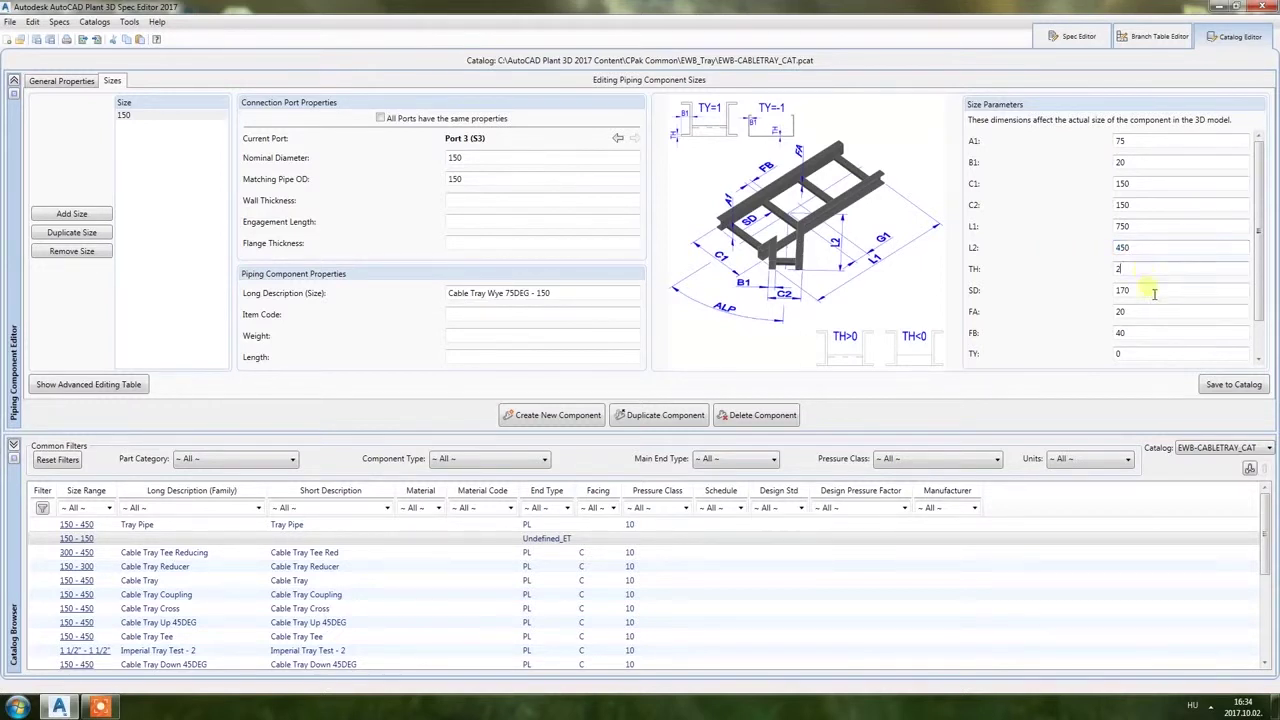
Set TY 1 and ALP 75, then save the wye to the catalog.
left_click(1146, 340)
scroll(1262, 285, "down", 1)
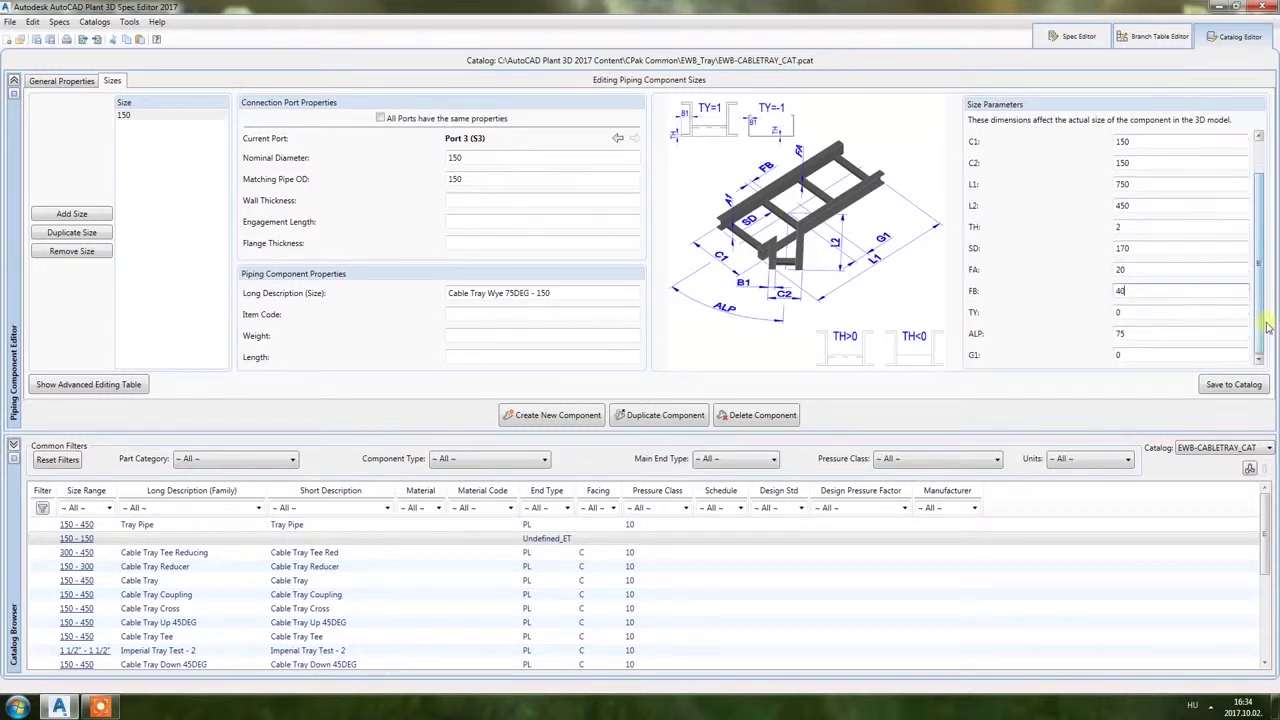
double_click(1132, 312)
type("1")
double_click(1155, 338)
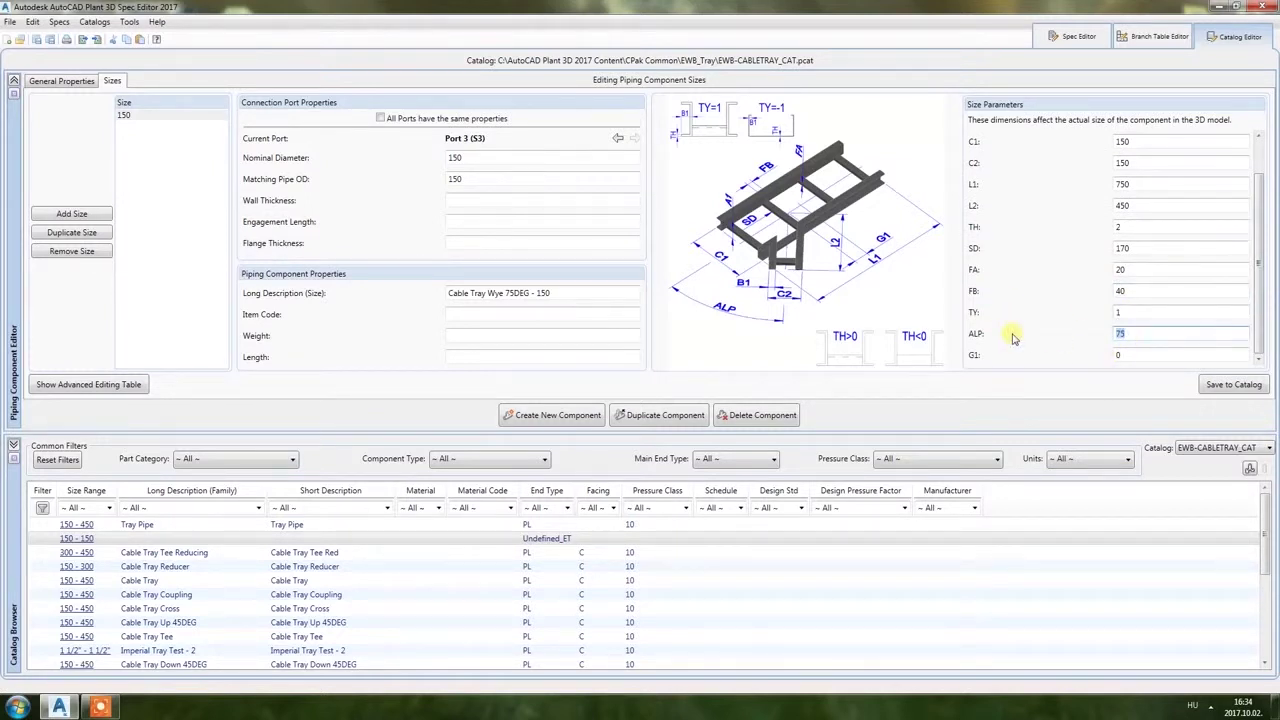
left_click(1222, 390)
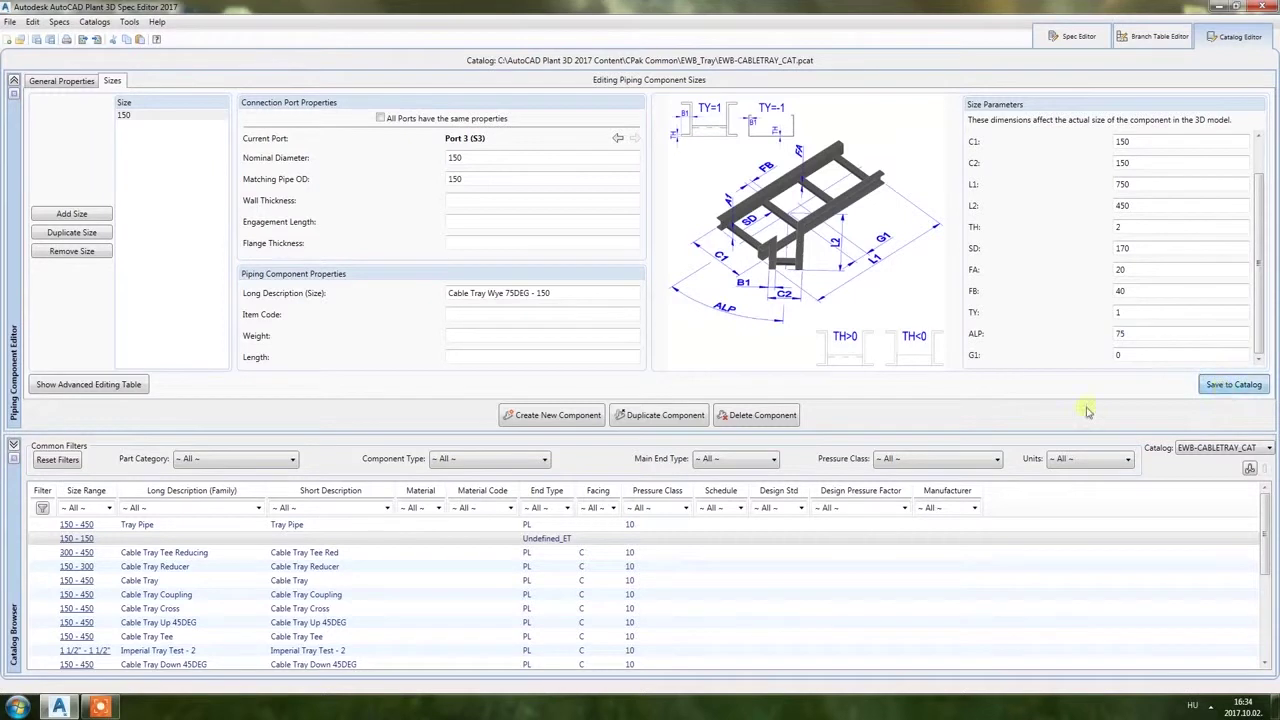